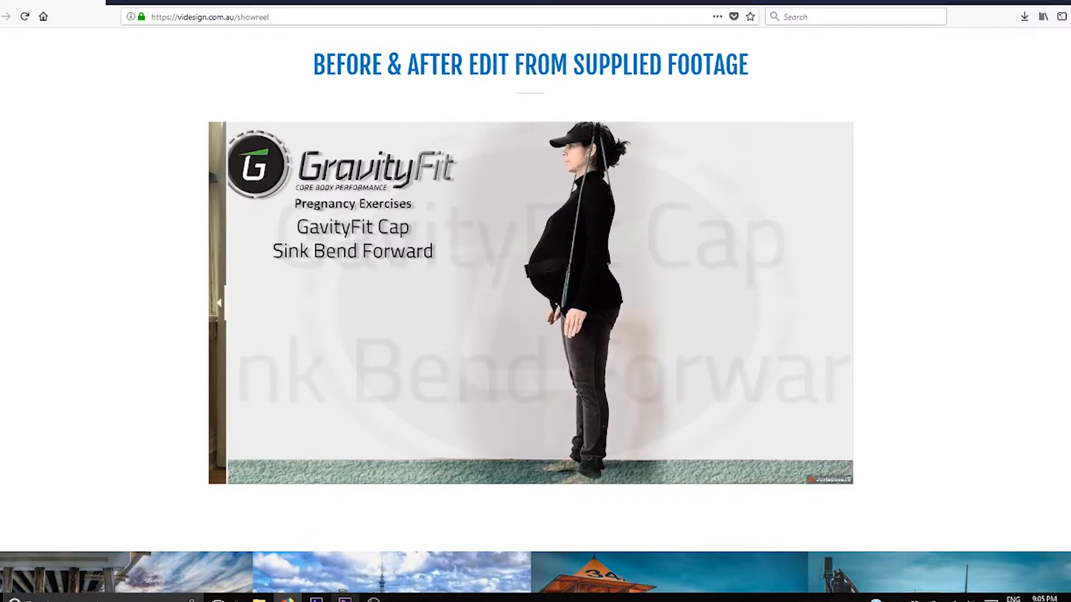
Switch to Premiere Pro and place the IMG_0717.MOV clip on video track V1 at the start of Sequence 02
{"action": "left_click", "coordinate": [345, 599]}
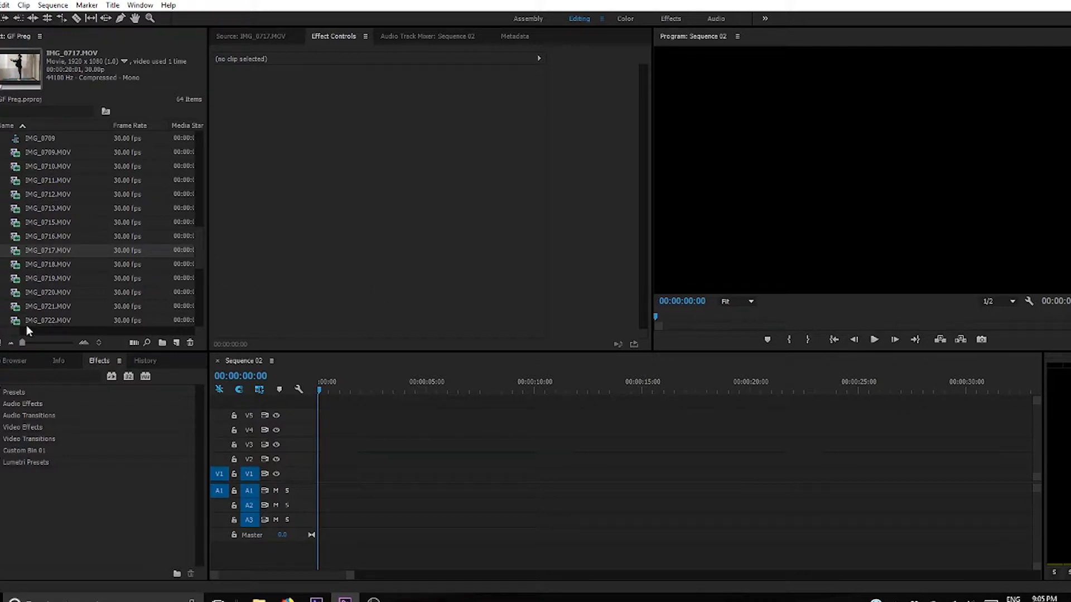
{"action": "double_click", "coordinate": [15, 252]}
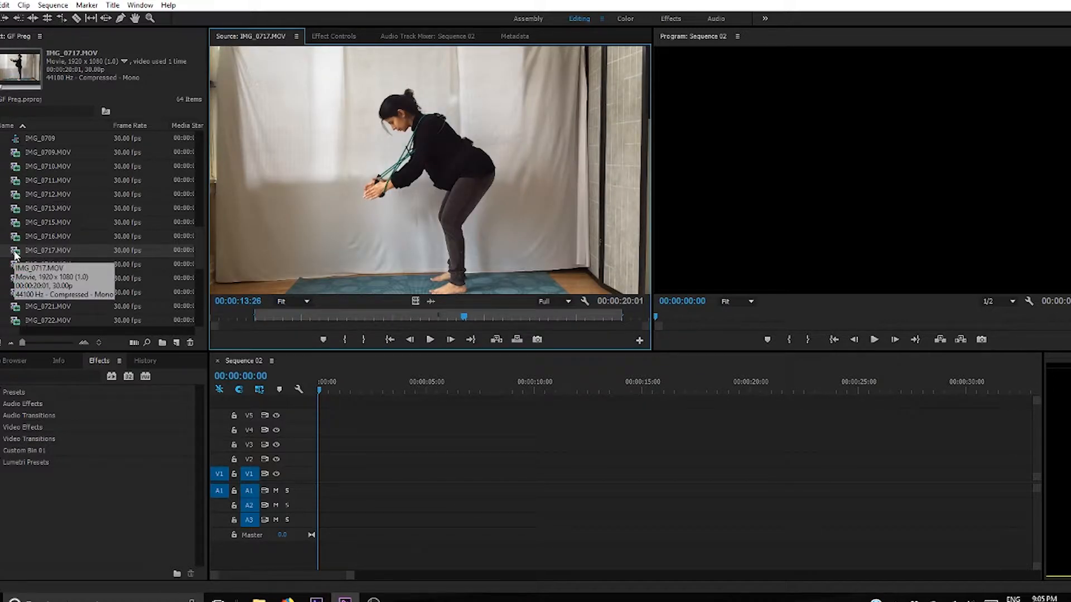
{"action": "left_click", "coordinate": [15, 254]}
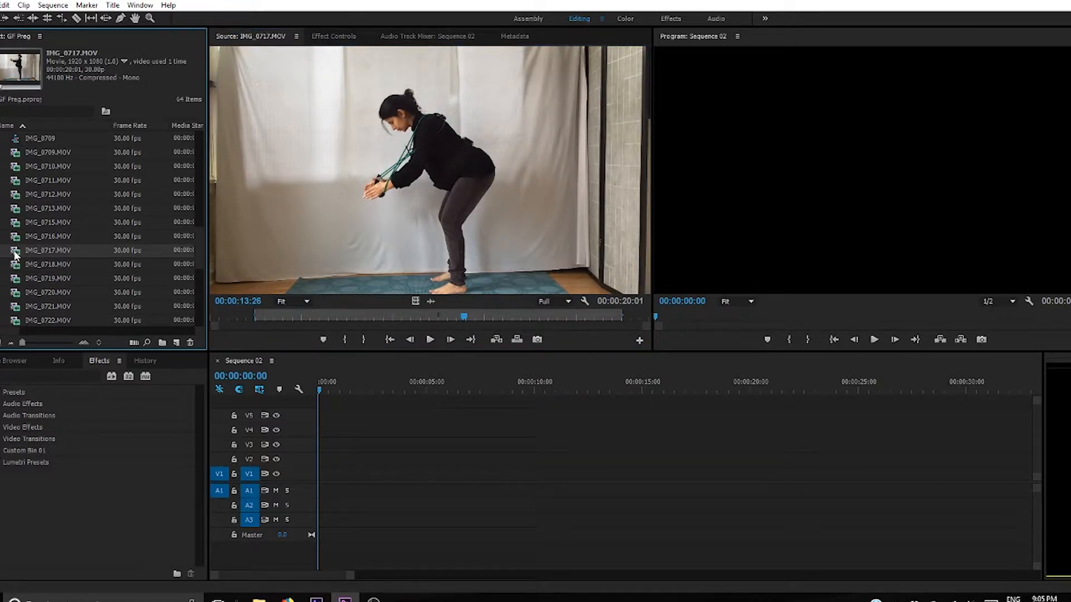
{"action": "left_click_drag", "start_coordinate": [15, 254], "coordinate": [323, 475]}
Straighten the IMG_0717.MOV clip in the sequence by setting its Motion rotation to 1.8°
{"action": "left_click_drag", "start_coordinate": [426, 382], "coordinate": [491, 410]}
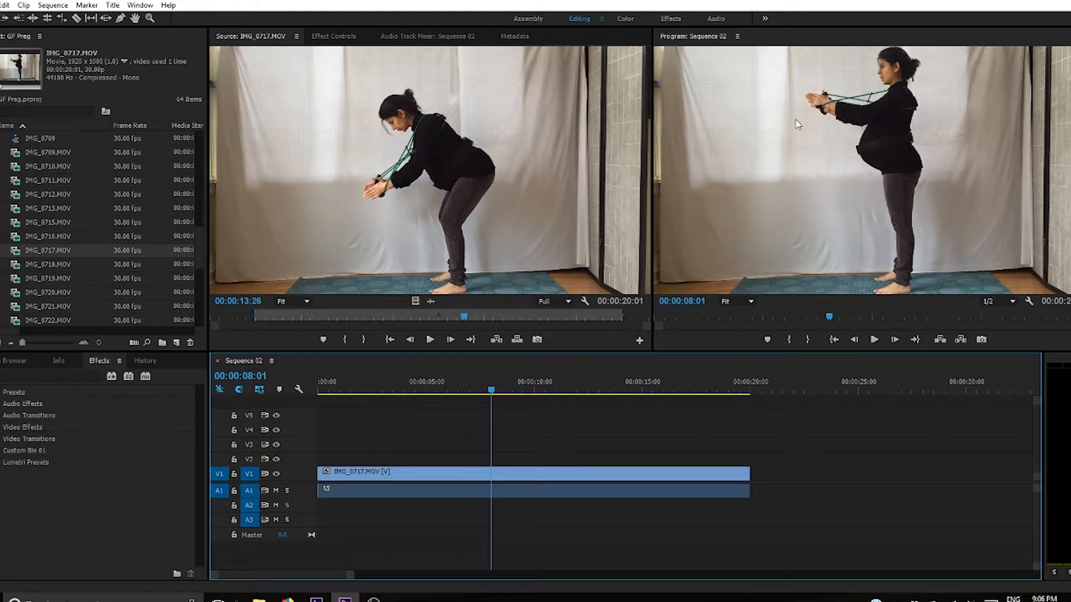
{"action": "left_click_drag", "start_coordinate": [491, 390], "coordinate": [456, 402]}
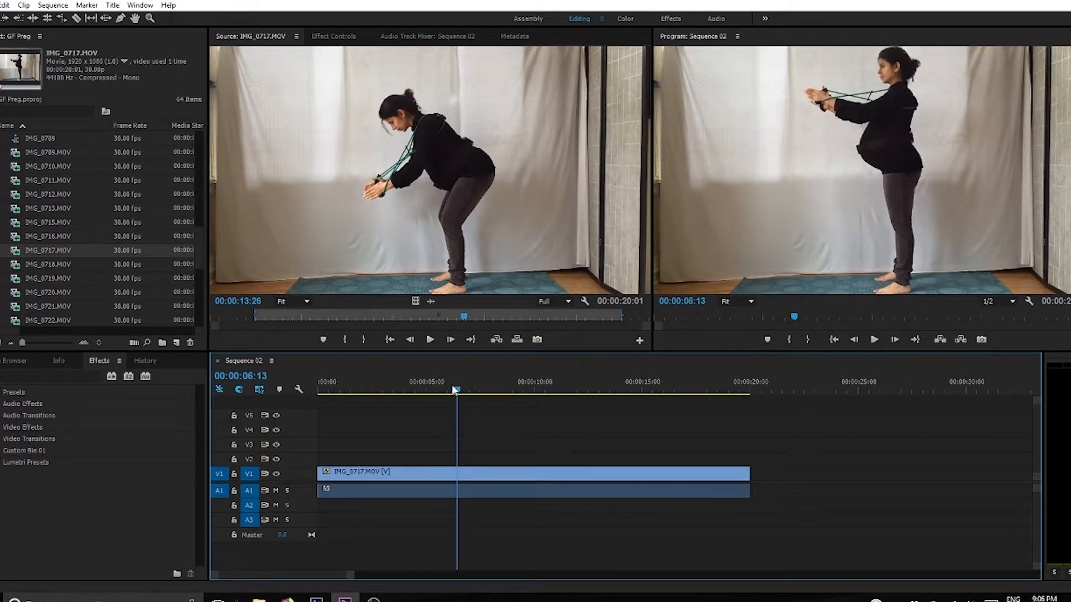
{"action": "left_click_drag", "start_coordinate": [456, 390], "coordinate": [493, 356]}
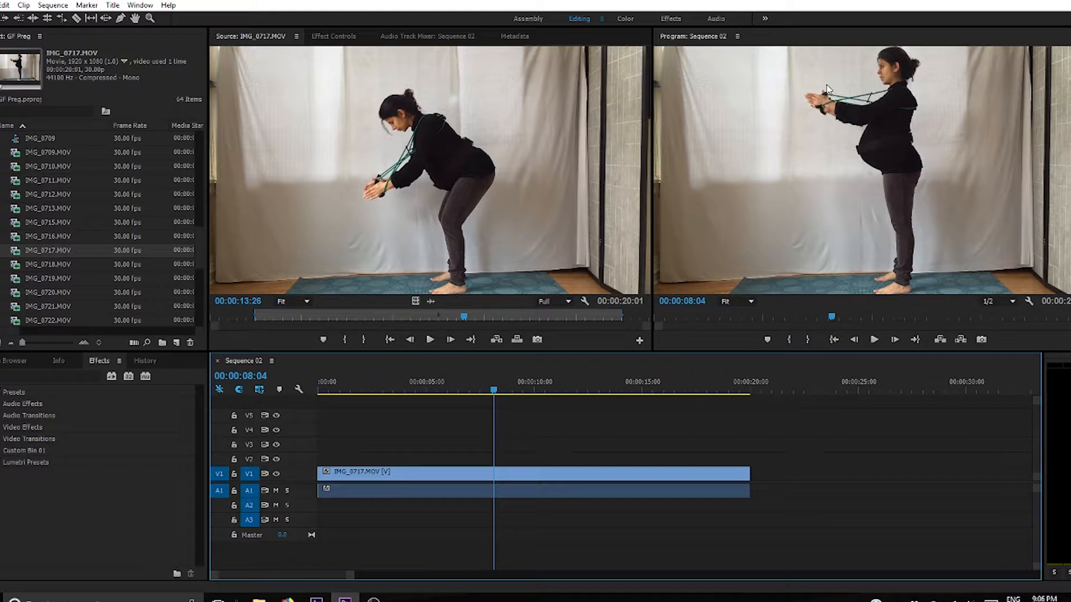
{"action": "left_click", "coordinate": [487, 392]}
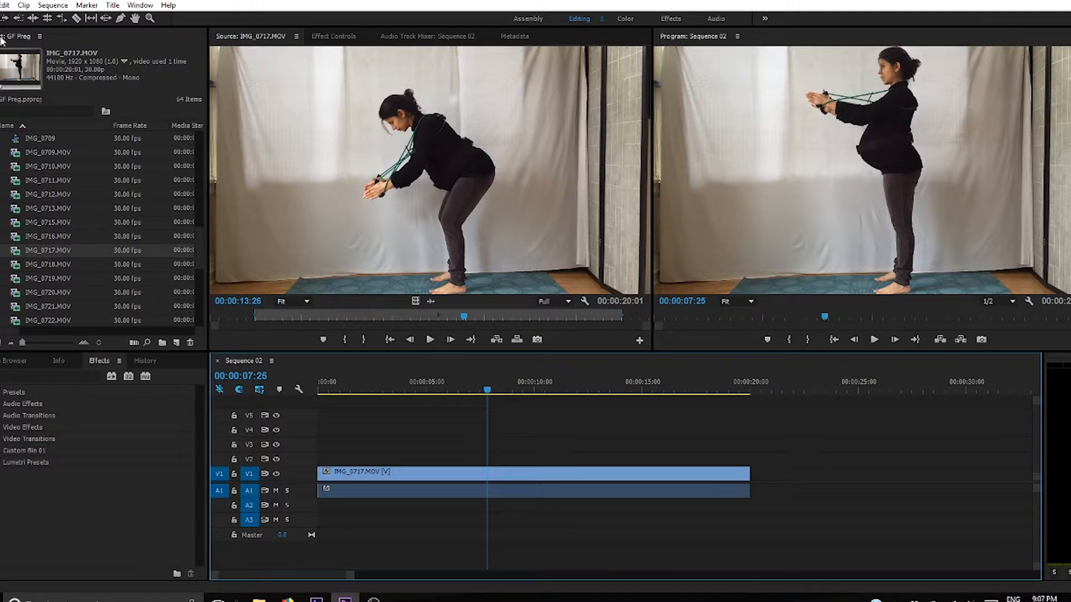
{"action": "left_click", "coordinate": [560, 475]}
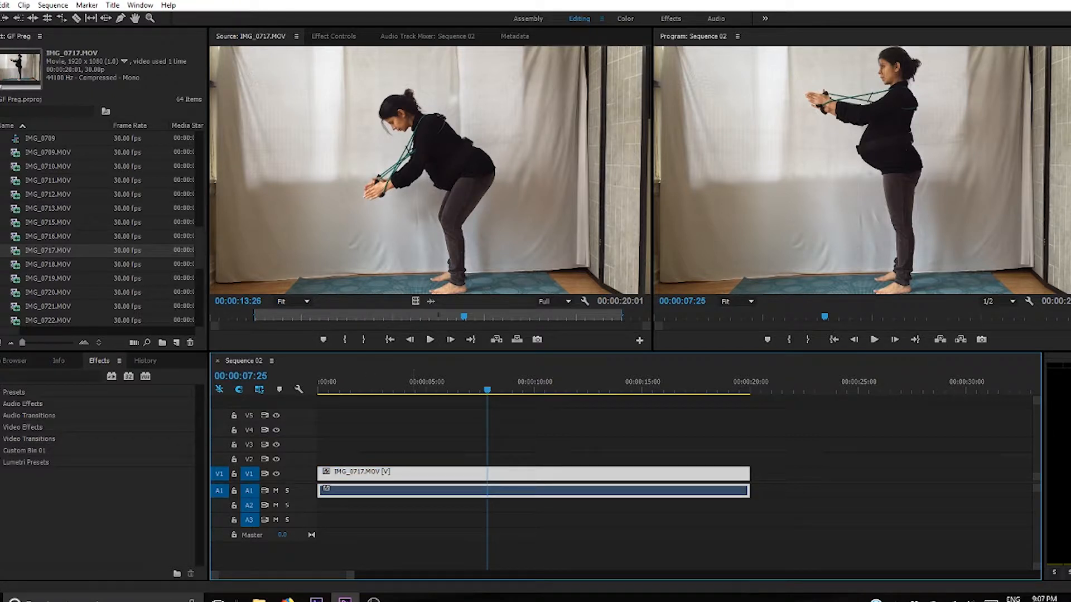
{"action": "left_click", "coordinate": [333, 36]}
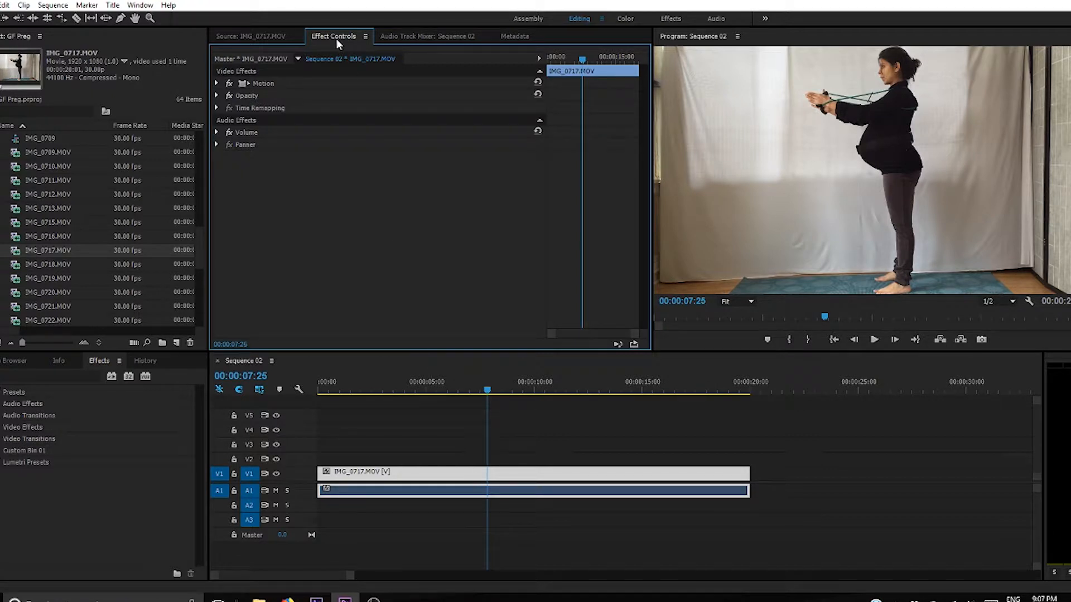
{"action": "left_click", "coordinate": [217, 83]}
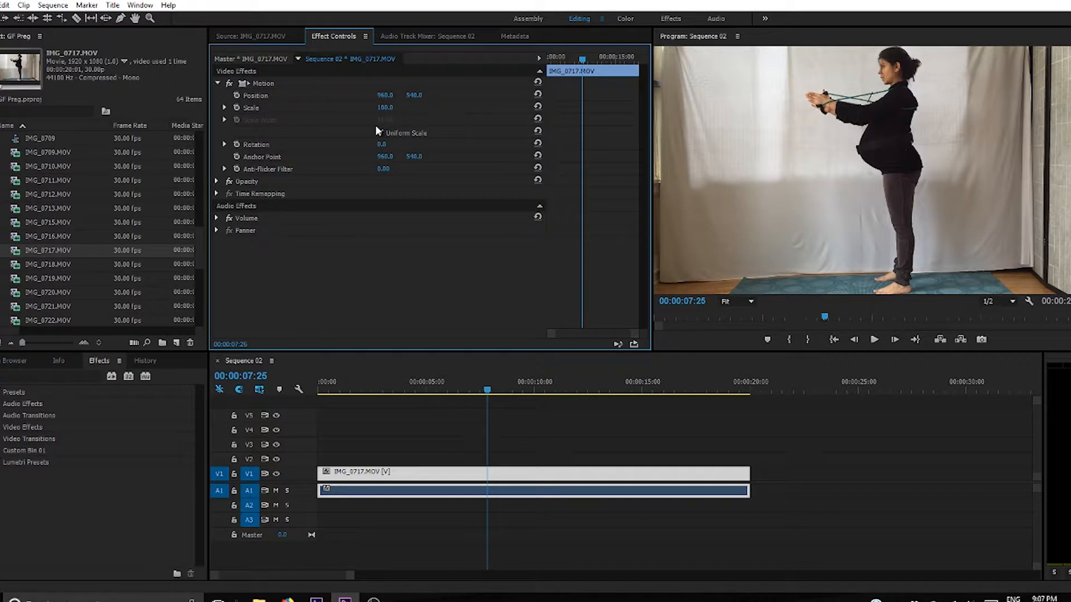
{"action": "left_click", "coordinate": [380, 144]}
{"action": "type", "text": "1.8"}
{"action": "key", "text": "Return"}
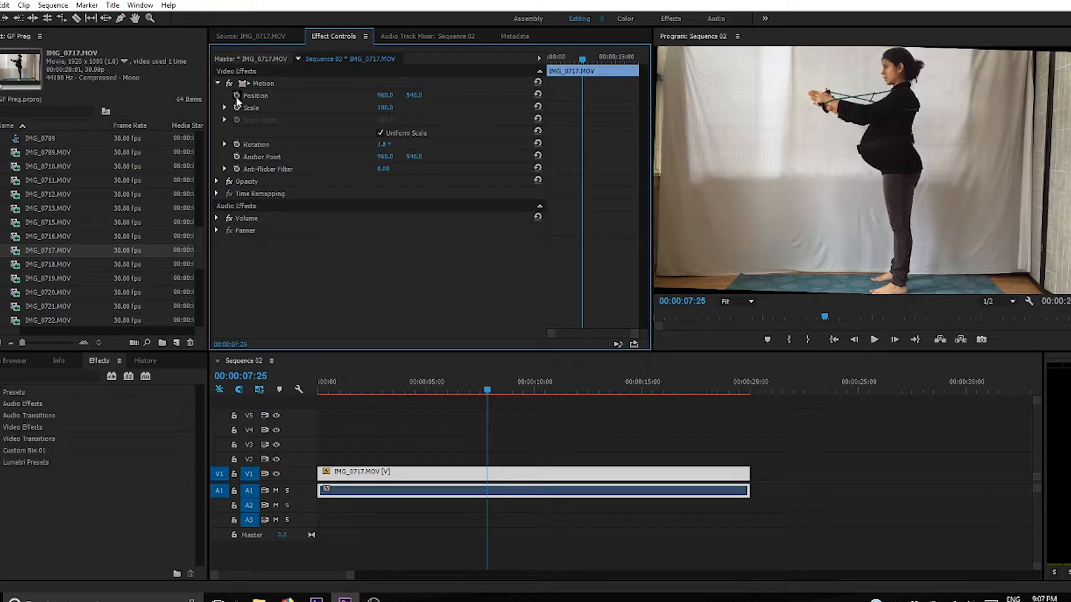
Set the scale of the rotated clip to 102 and check the framing at other points of the movement
{"action": "left_click", "coordinate": [384, 107]}
{"action": "type", "text": "102"}
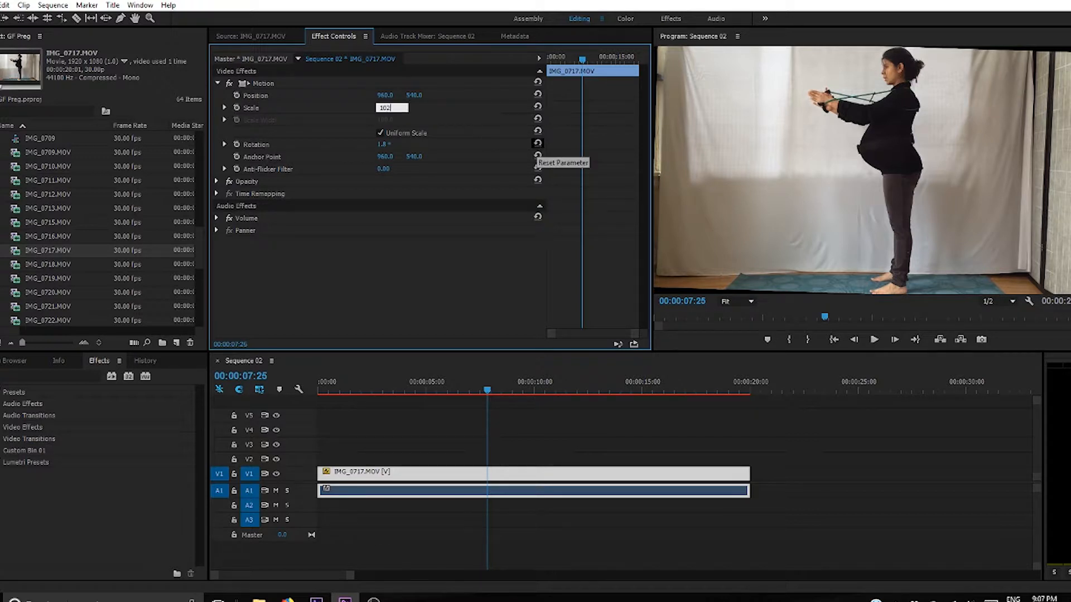
{"action": "key", "text": "Return"}
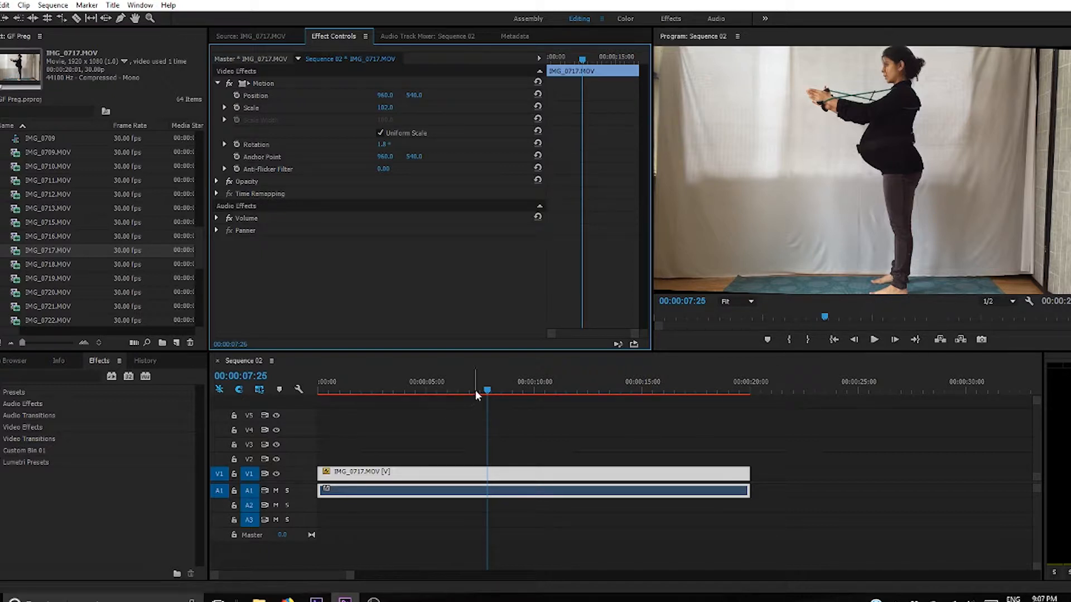
{"action": "left_click_drag", "start_coordinate": [482, 389], "coordinate": [411, 389]}
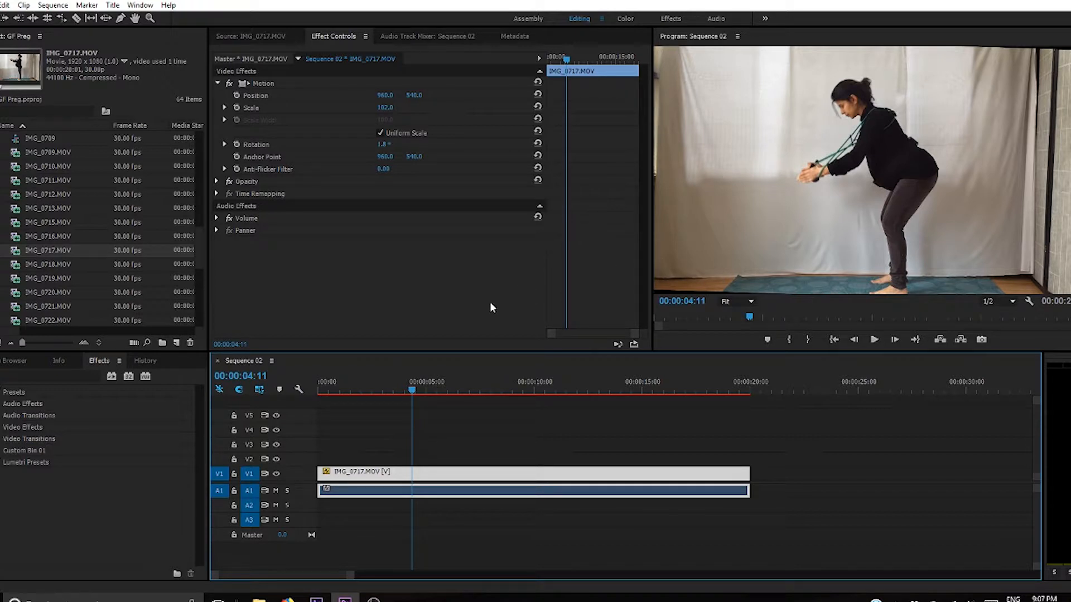
{"action": "left_click_drag", "start_coordinate": [408, 388], "coordinate": [530, 412]}
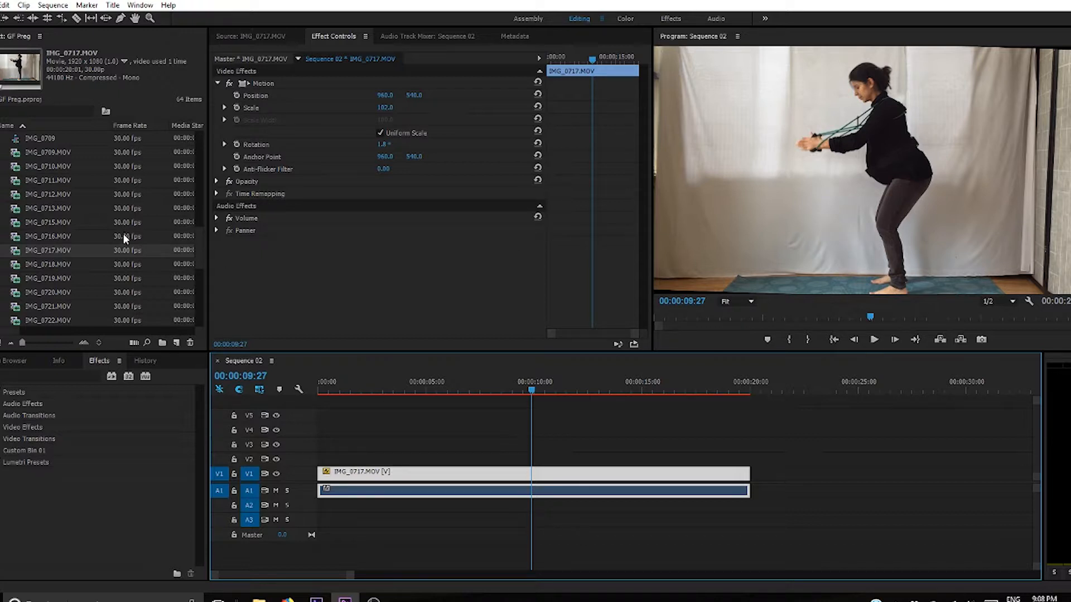
Find the Lumetri Color effect and apply it to the IMG_0717.MOV clip on V1
{"action": "left_click", "coordinate": [157, 452]}
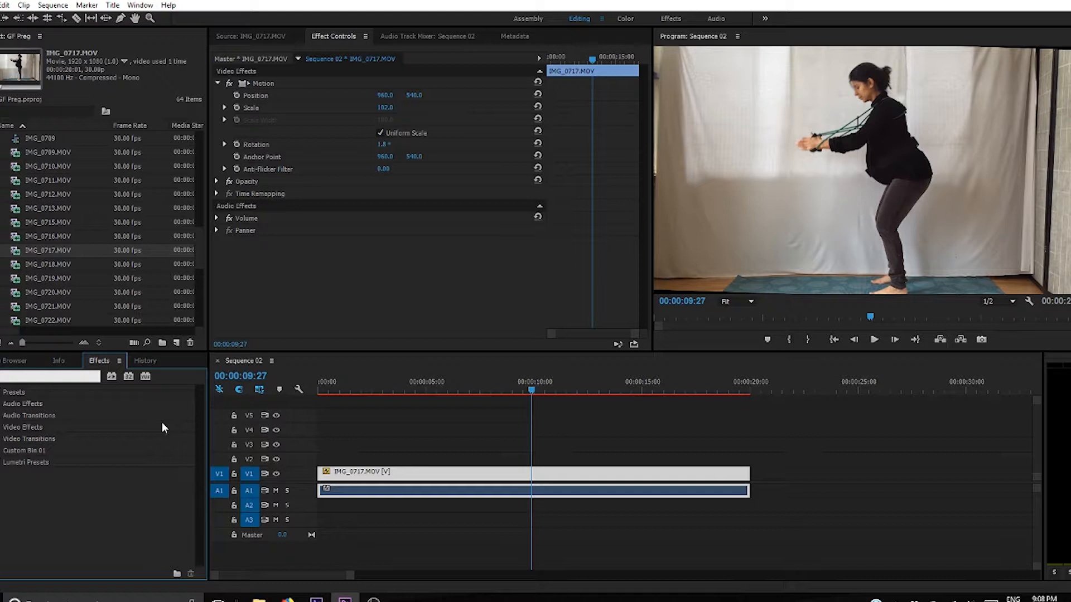
{"action": "type", "text": "lumetri"}
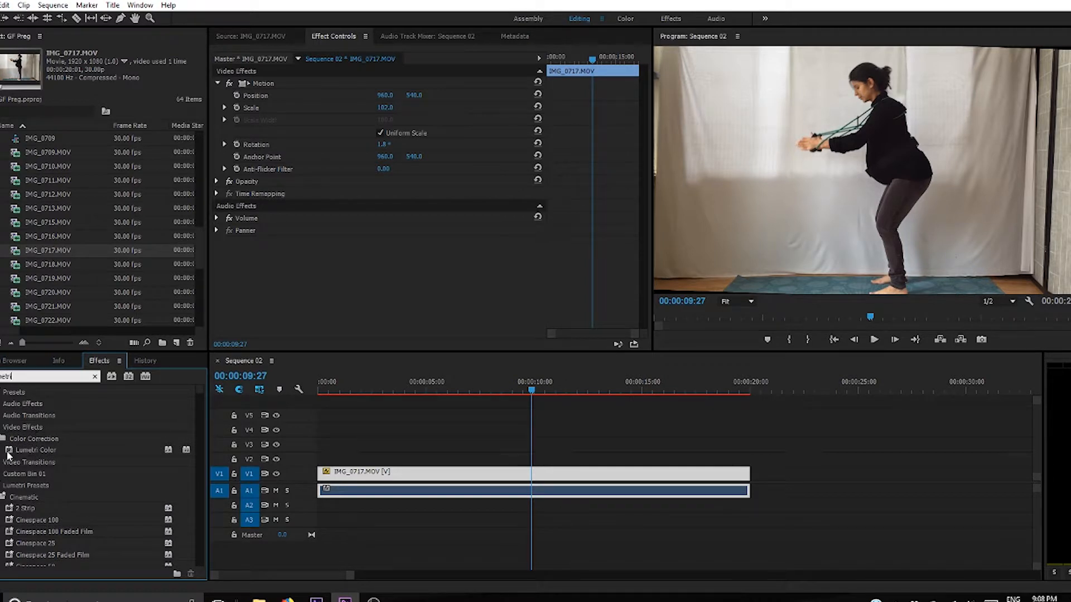
{"action": "left_click_drag", "start_coordinate": [34, 449], "coordinate": [422, 474]}
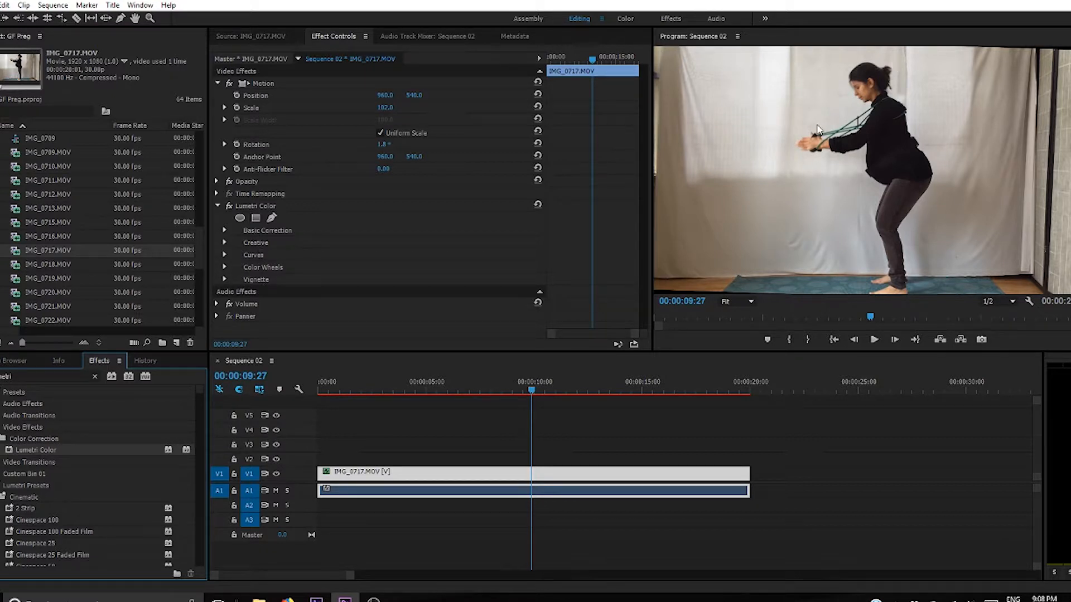
{"action": "left_click", "coordinate": [224, 229]}
{"action": "left_click", "coordinate": [223, 229]}
{"action": "left_click", "coordinate": [225, 242]}
{"action": "left_click", "coordinate": [225, 243]}
{"action": "left_click", "coordinate": [222, 255]}
{"action": "left_click", "coordinate": [223, 255]}
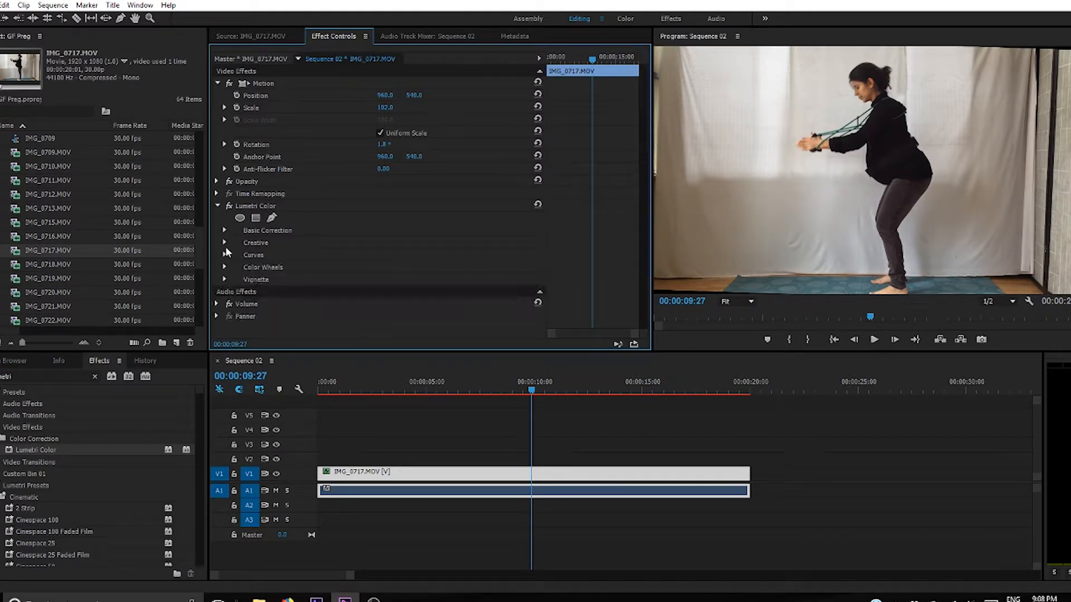
In the Basic Correction section of Lumetri Color, set Temperature to 9.9 and Exposure to 1.1
{"action": "left_click", "coordinate": [223, 230]}
{"action": "scroll", "coordinate": [339, 237], "scroll_direction": "down", "scroll_amount": 3}
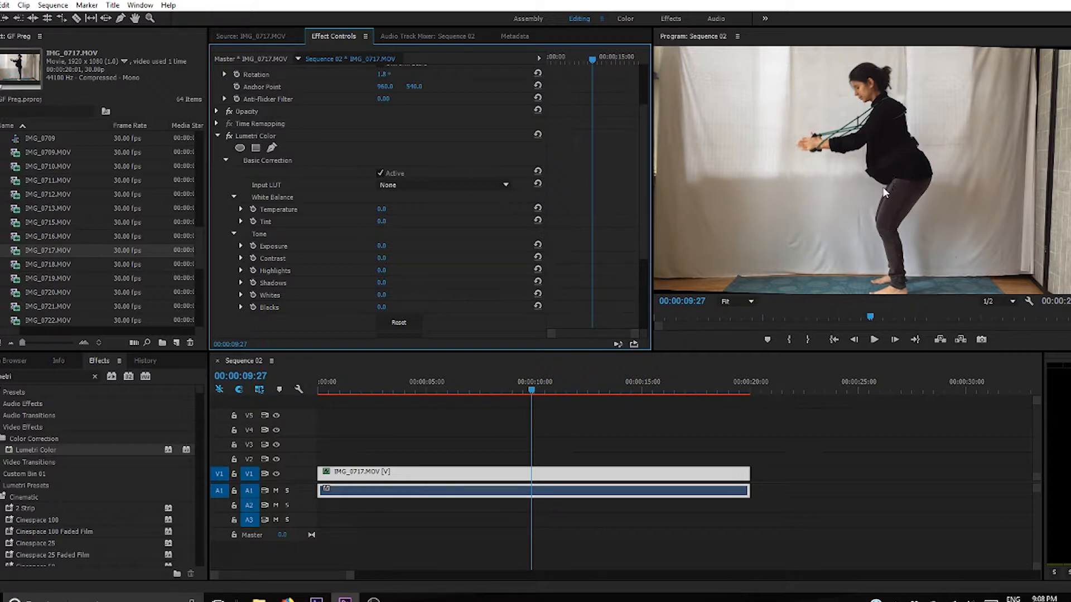
{"action": "left_click", "coordinate": [381, 209]}
{"action": "type", "text": "9.9"}
{"action": "key", "text": "Tab"}
{"action": "key", "text": "Tab"}
{"action": "type", "text": "1.1"}
{"action": "key", "text": "Tab"}
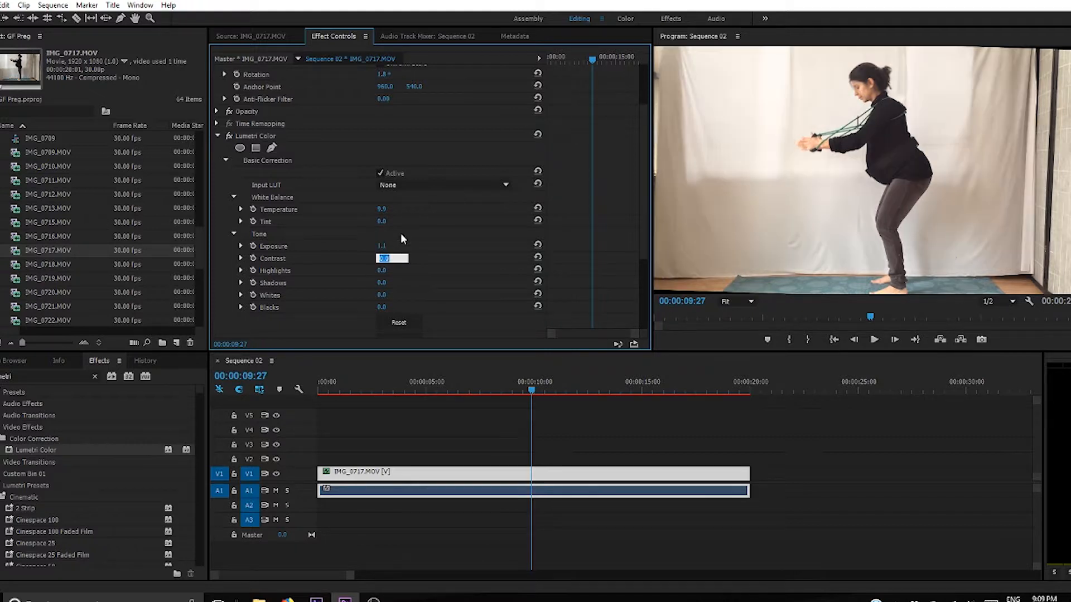
Set the clip's Lumetri tone values to Contrast 54.5, Highlights 56.3, Shadows 30 and Whites 44.1
{"action": "type", "text": "54.5"}
{"action": "key", "text": "Tab"}
{"action": "type", "text": "56.3"}
{"action": "key", "text": "Tab"}
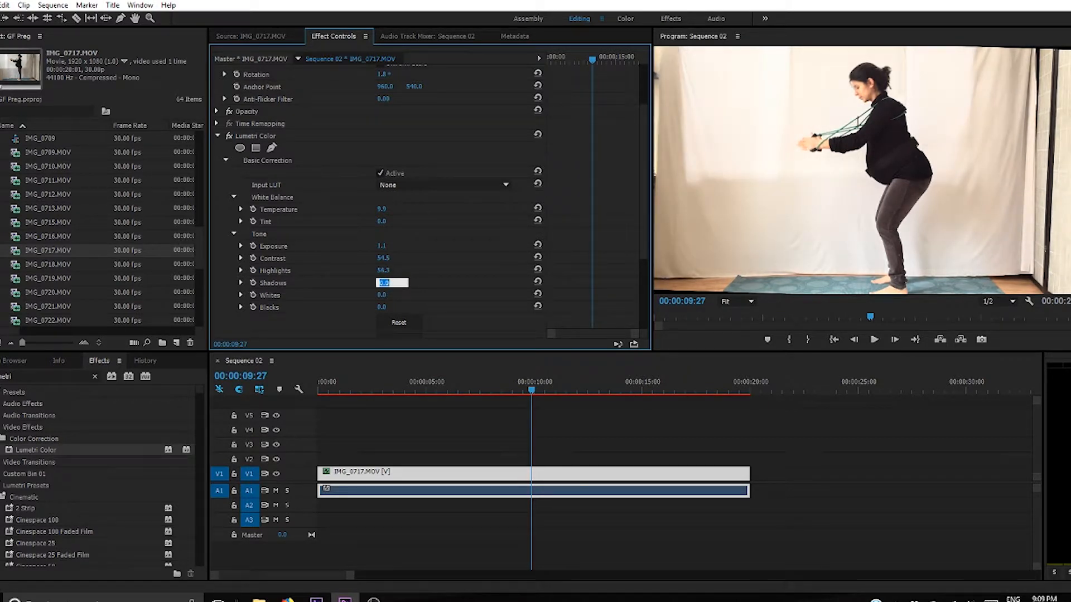
{"action": "type", "text": "30"}
{"action": "key", "text": "Tab"}
{"action": "type", "text": "44.1"}
{"action": "key", "text": "Tab"}
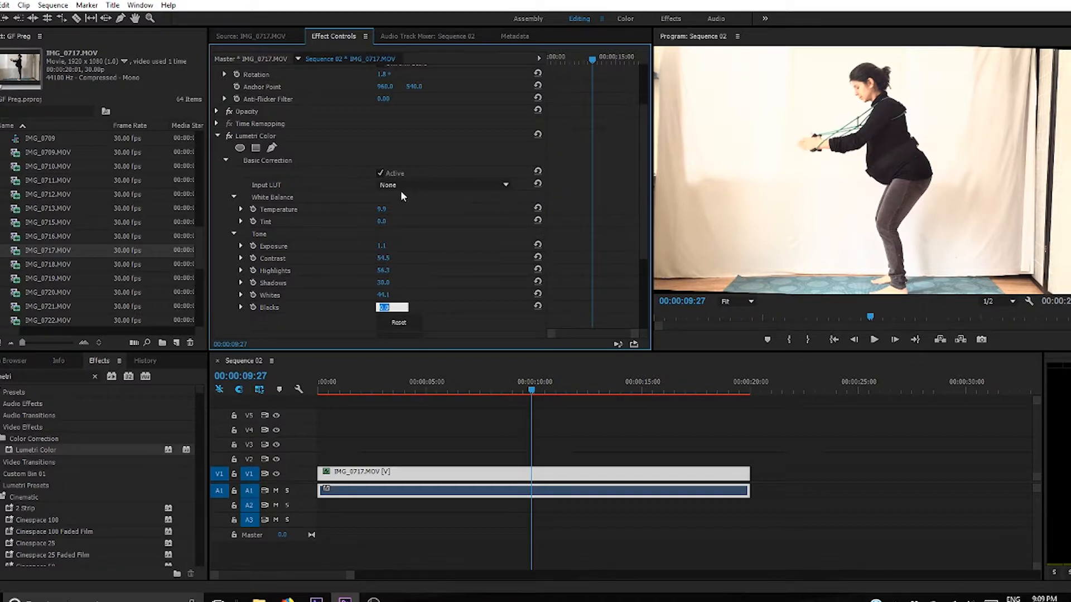
Cool the clip's white balance by setting the Lumetri Temperature to -10
{"action": "left_click", "coordinate": [378, 211]}
{"action": "type", "text": "-10"}
{"action": "key", "text": "Tab"}
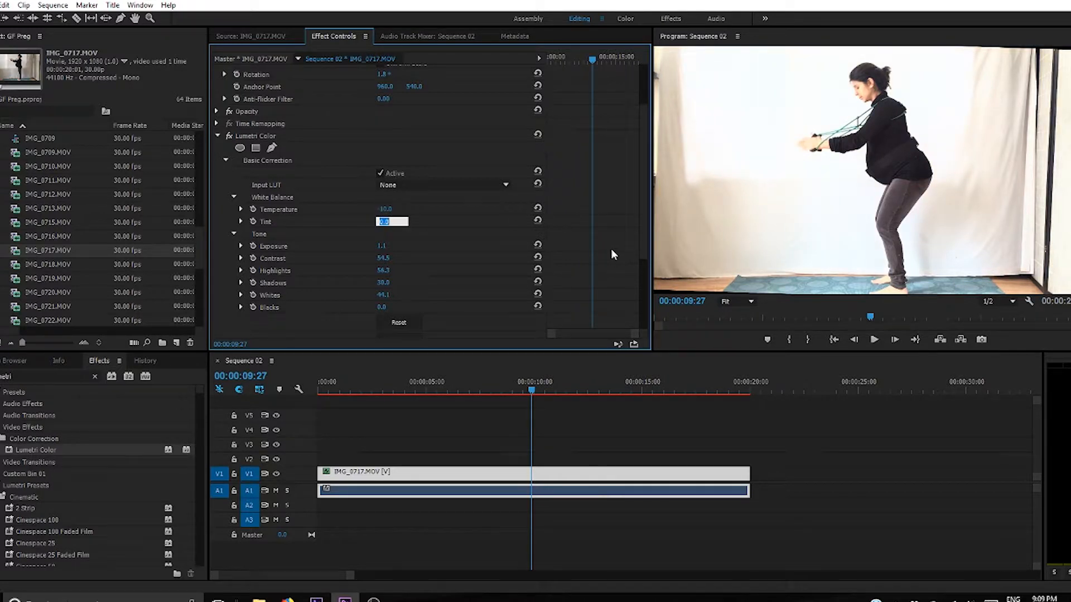
Try an extreme Lumetri Temperature of -100 on the clip and return it to -10
{"action": "left_click", "coordinate": [387, 210]}
{"action": "type", "text": "-100"}
{"action": "key", "text": "Return"}
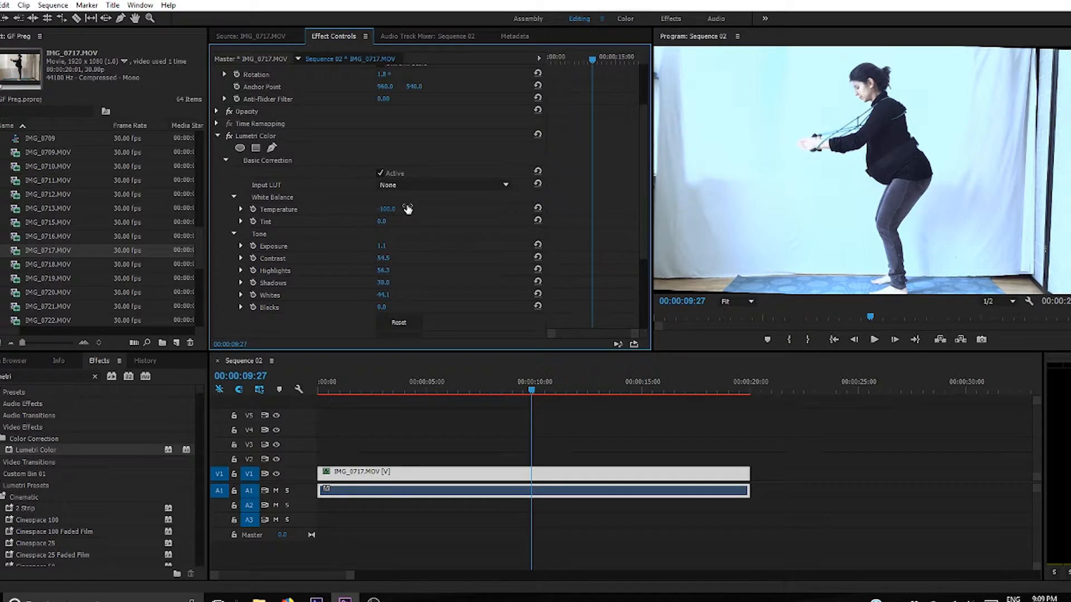
{"action": "left_click", "coordinate": [384, 209]}
{"action": "type", "text": "-10"}
{"action": "key", "text": "Return"}
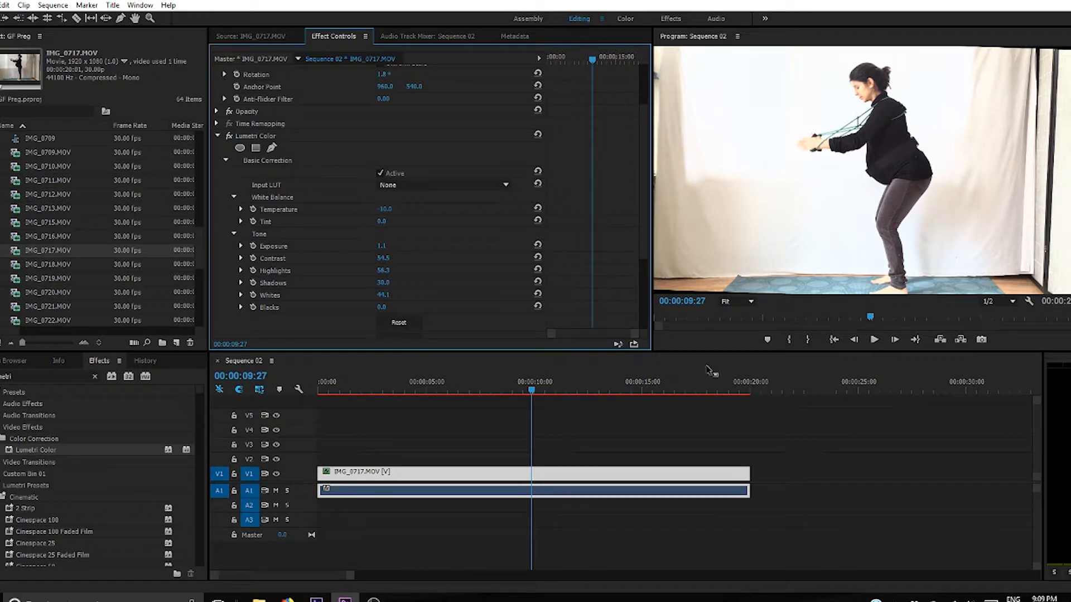
Try Saturation values of 50, 75 and 80 in the clip's Basic Correction settings
{"action": "scroll", "coordinate": [372, 269], "scroll_direction": "down", "scroll_amount": 3}
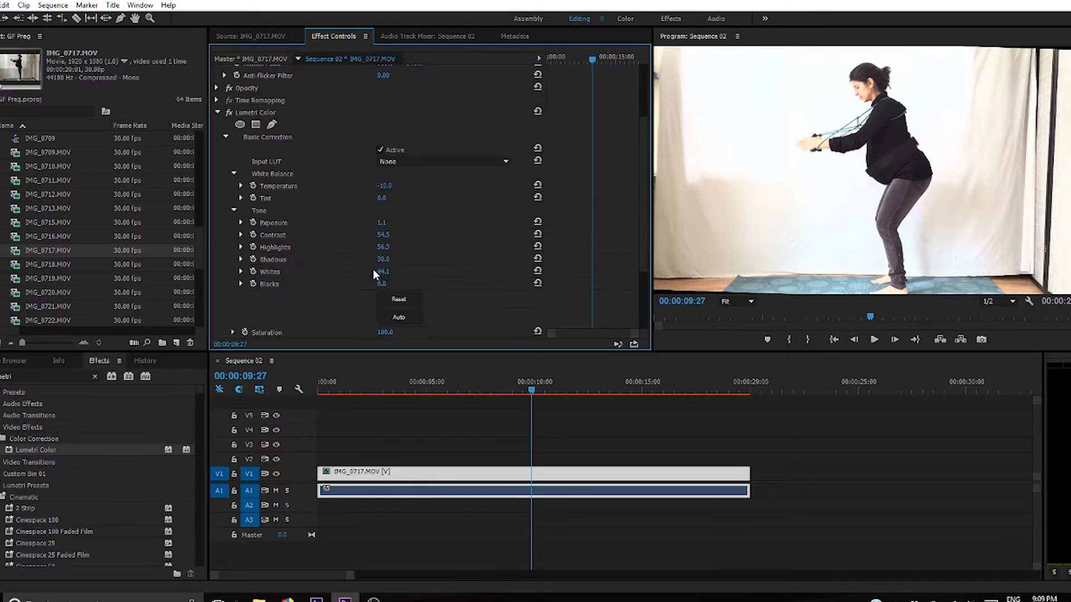
{"action": "left_click", "coordinate": [385, 321]}
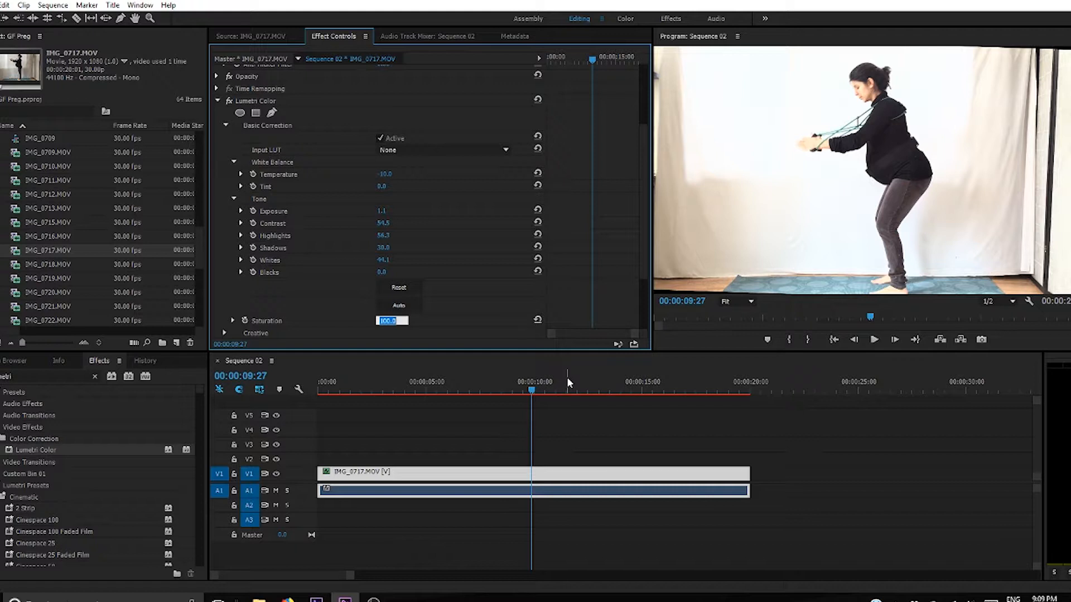
{"action": "type", "text": "50"}
{"action": "key", "text": "Return"}
{"action": "left_click", "coordinate": [384, 322]}
{"action": "type", "text": "75"}
{"action": "key", "text": "Return"}
{"action": "left_click", "coordinate": [385, 321]}
{"action": "type", "text": "80"}
{"action": "key", "text": "Return"}
Set the clip's Basic Correction Saturation to 85
{"action": "left_click", "coordinate": [384, 320]}
{"action": "type", "text": "75"}
{"action": "key", "text": "Return"}
Compare the clip before and after the color correction by switching the Lumetri Color effect off and on
{"action": "scroll", "coordinate": [254, 144], "scroll_direction": "up", "scroll_amount": 1}
{"action": "left_click", "coordinate": [229, 115]}
{"action": "left_click", "coordinate": [229, 115]}
{"action": "left_click", "coordinate": [229, 115]}
{"action": "left_click", "coordinate": [229, 115]}
{"action": "left_click", "coordinate": [229, 114]}
{"action": "left_click", "coordinate": [229, 115]}
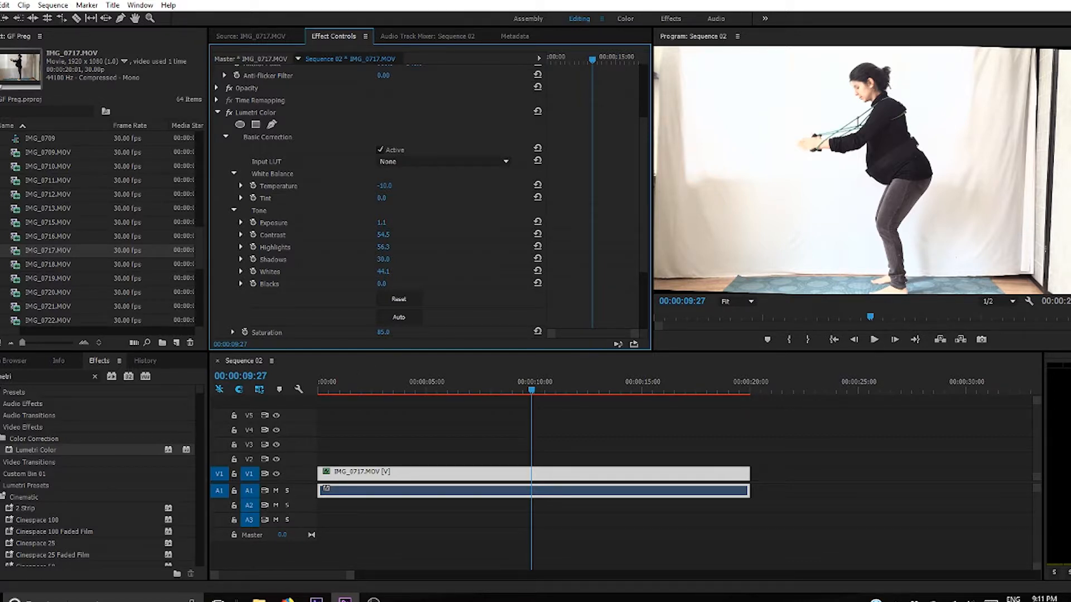
Create a 1920 × 1080, 30 fps black video and lay it on V2 over the full length of the IMG_0717.MOV clip
{"action": "key", "text": "alt+f"}
{"action": "mouse_move", "coordinate": [34, 20]}
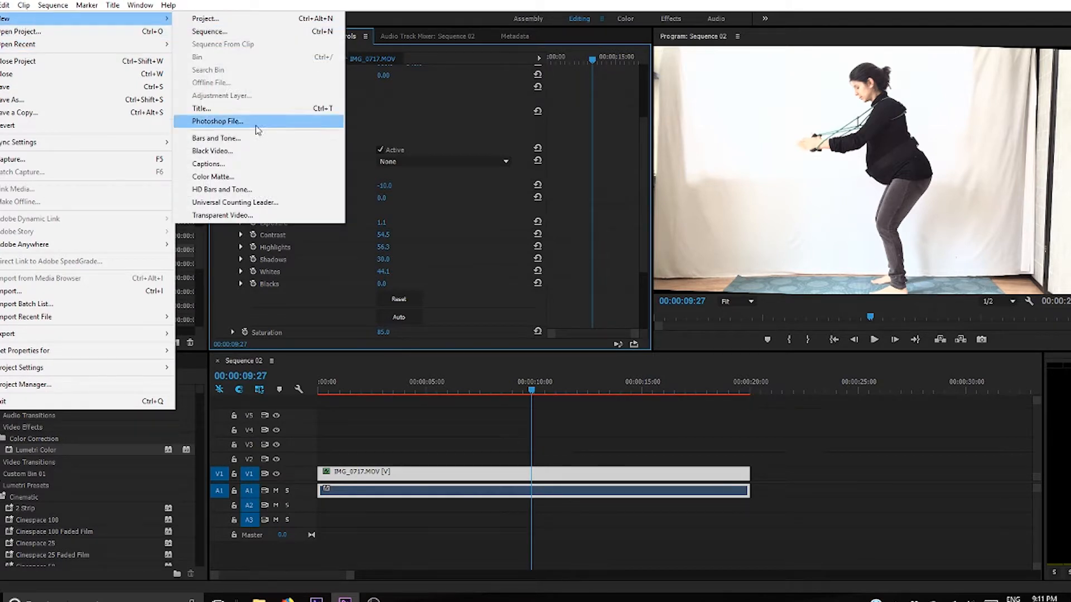
{"action": "left_click", "coordinate": [247, 150]}
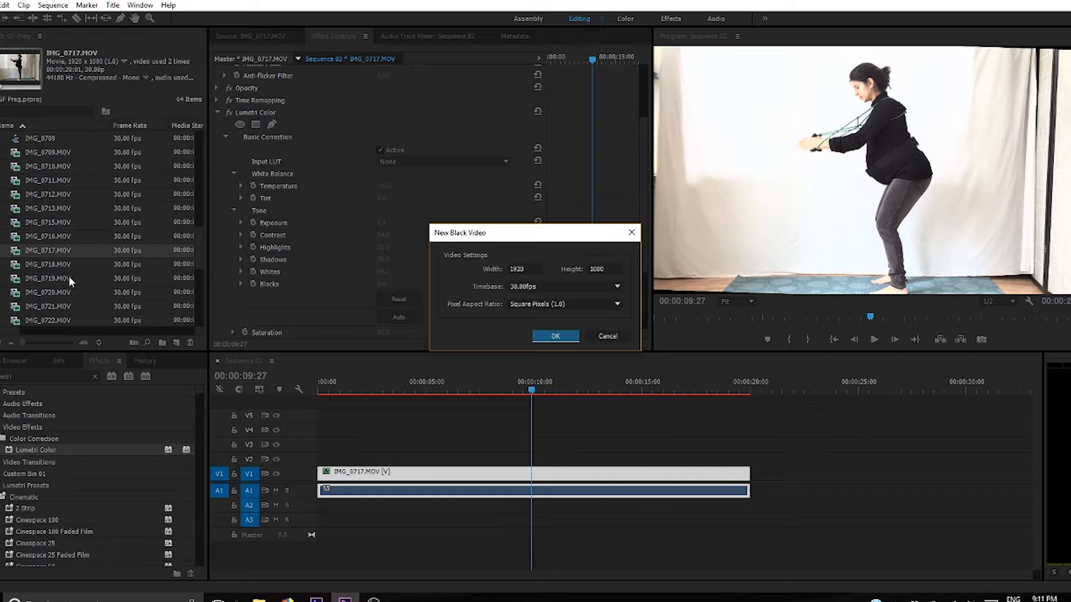
{"action": "left_click", "coordinate": [546, 339]}
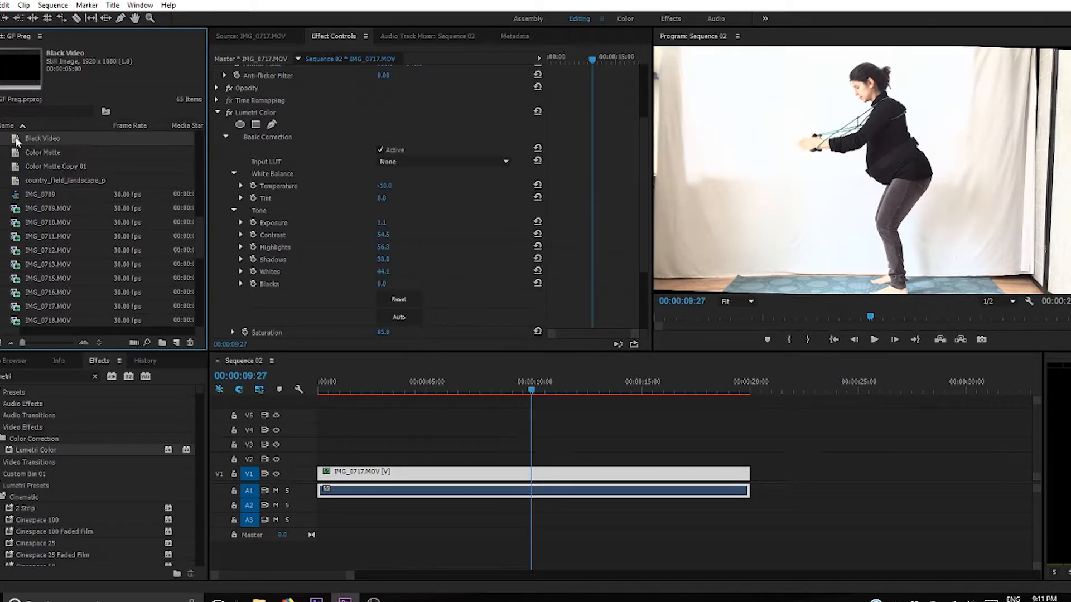
{"action": "left_click_drag", "start_coordinate": [15, 141], "coordinate": [359, 474]}
{"action": "left_click_drag", "start_coordinate": [425, 459], "coordinate": [749, 459]}
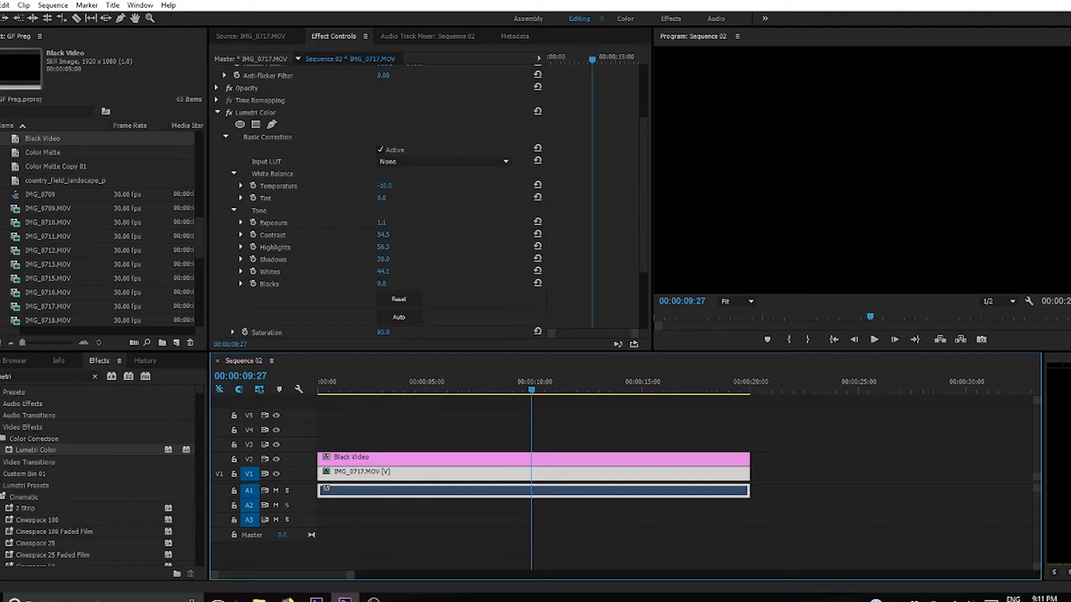
Find the Invert effect and apply it to the Black Video clip on V2
{"action": "left_click", "coordinate": [19, 374]}
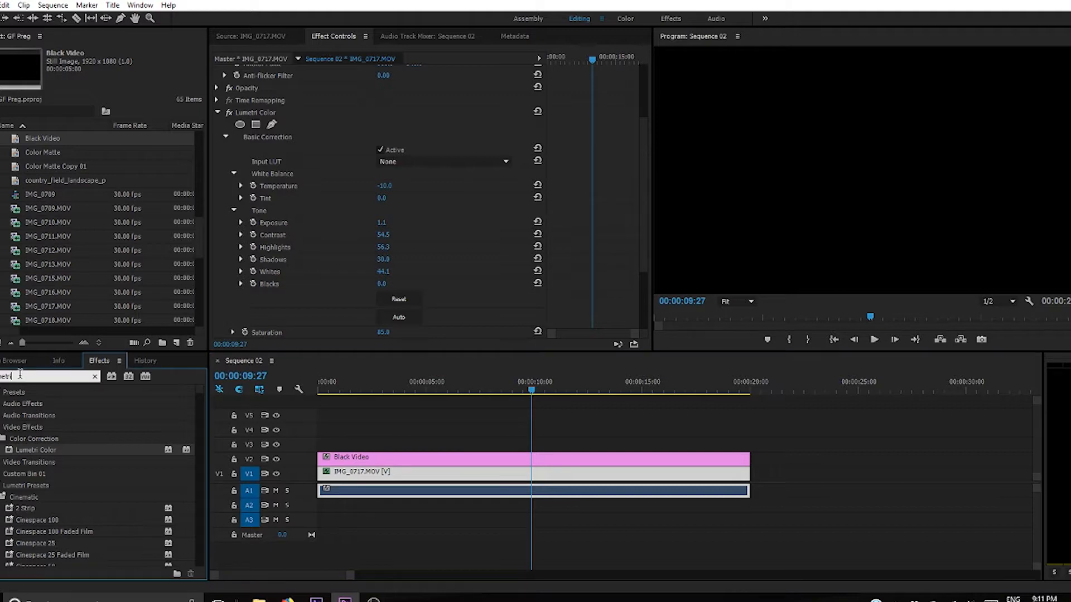
{"action": "double_click", "coordinate": [19, 374]}
{"action": "type", "text": "inver"}
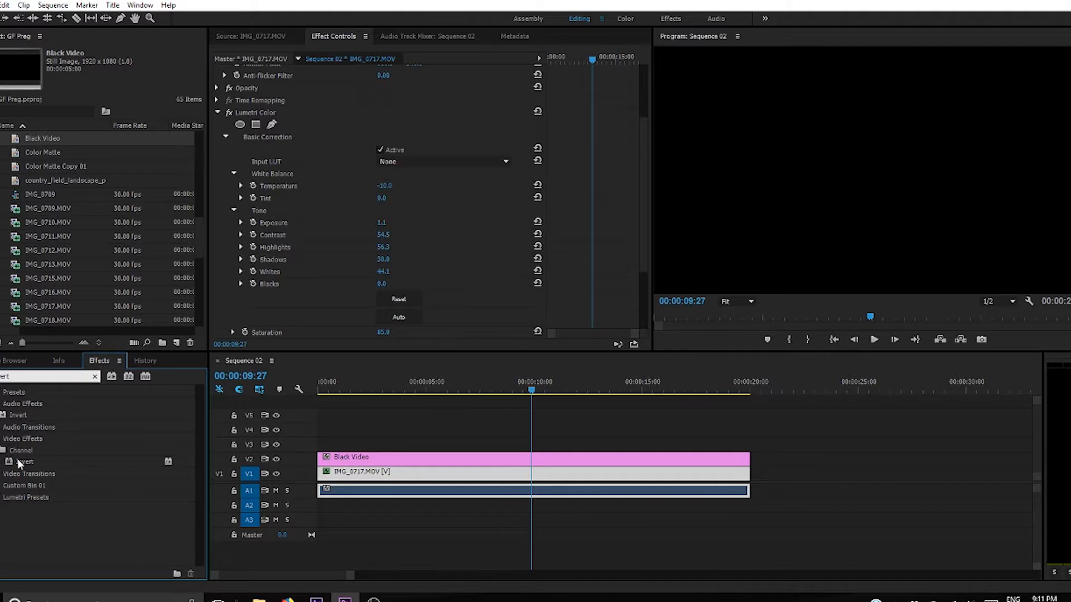
{"action": "left_click_drag", "start_coordinate": [18, 464], "coordinate": [417, 461]}
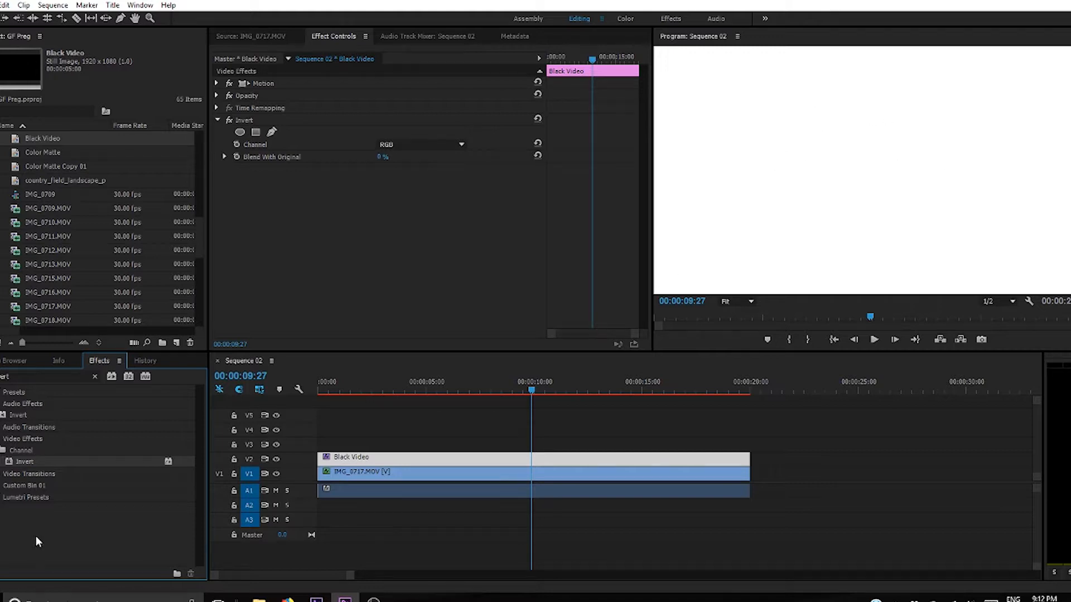
Find the Crop effect and add it to the Black Video clip on V2
{"action": "left_click", "coordinate": [31, 377]}
{"action": "key", "text": "BackSpace"}
{"action": "key", "text": "BackSpace"}
{"action": "key", "text": "BackSpace"}
{"action": "key", "text": "BackSpace"}
{"action": "key", "text": "BackSpace"}
{"action": "key", "text": "BackSpace"}
{"action": "type", "text": "crop"}
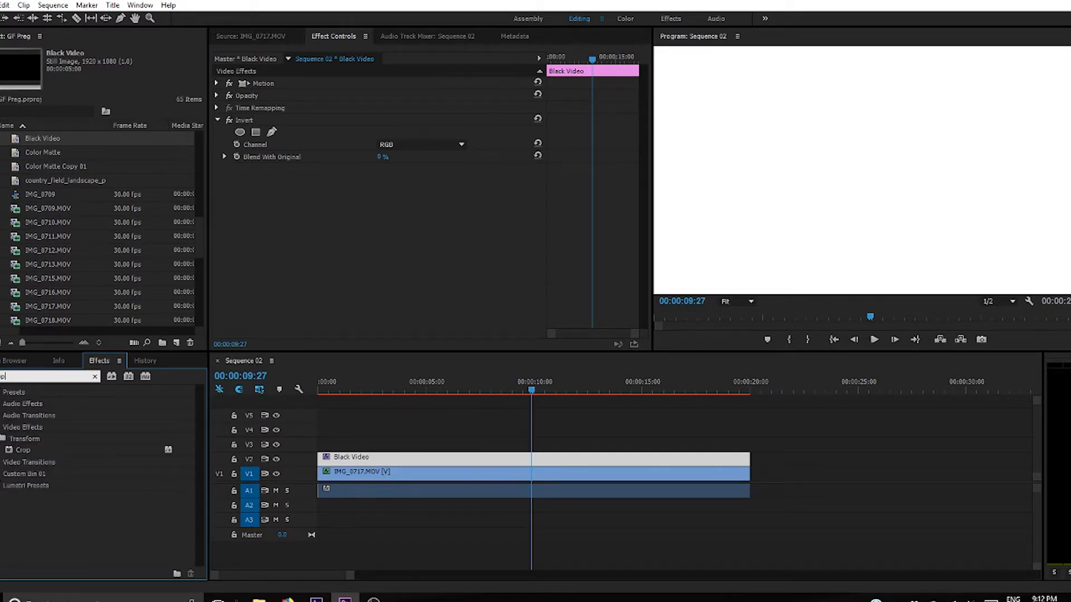
{"action": "left_click_drag", "start_coordinate": [16, 450], "coordinate": [417, 463]}
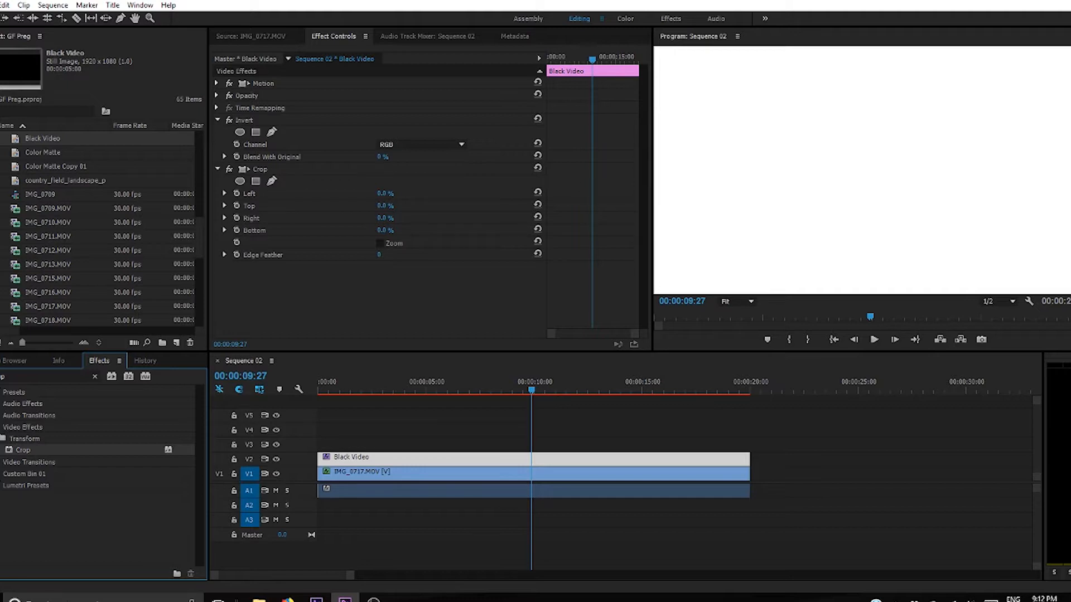
Crop the V2 Black Video from the right by about 68.5%, checking the woman's movement in nearby frames
{"action": "left_click", "coordinate": [225, 218]}
{"action": "left_click_drag", "start_coordinate": [229, 240], "coordinate": [442, 253]}
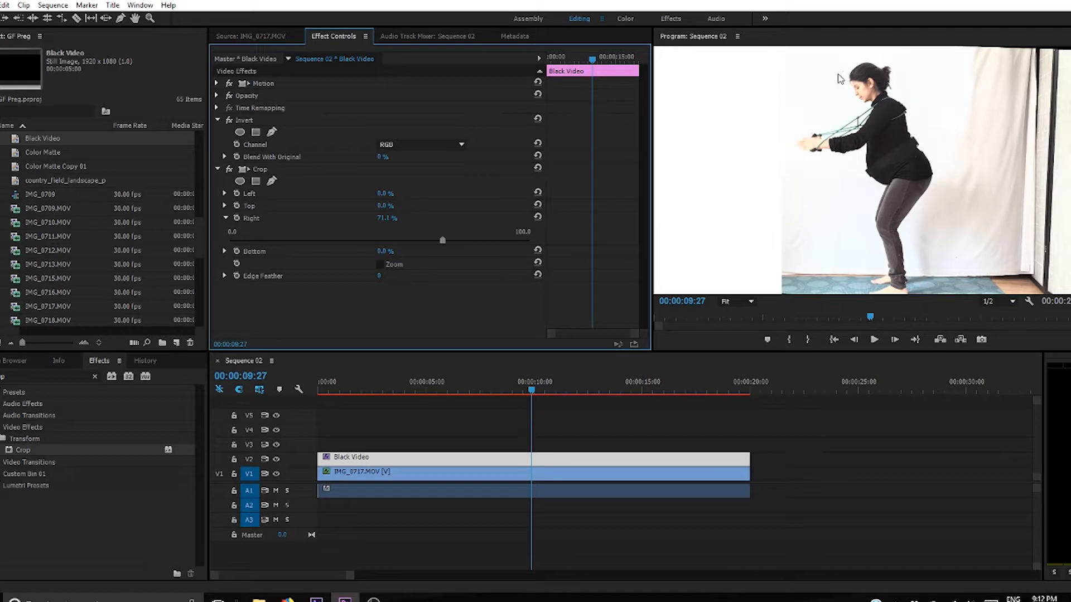
{"action": "mouse_move", "coordinate": [533, 386]}
{"action": "left_mouse_down"}
{"action": "mouse_move", "coordinate": [467, 395]}
{"action": "mouse_move", "coordinate": [550, 394]}
{"action": "mouse_move", "coordinate": [520, 397]}
{"action": "mouse_move", "coordinate": [535, 397]}
{"action": "left_mouse_up"}
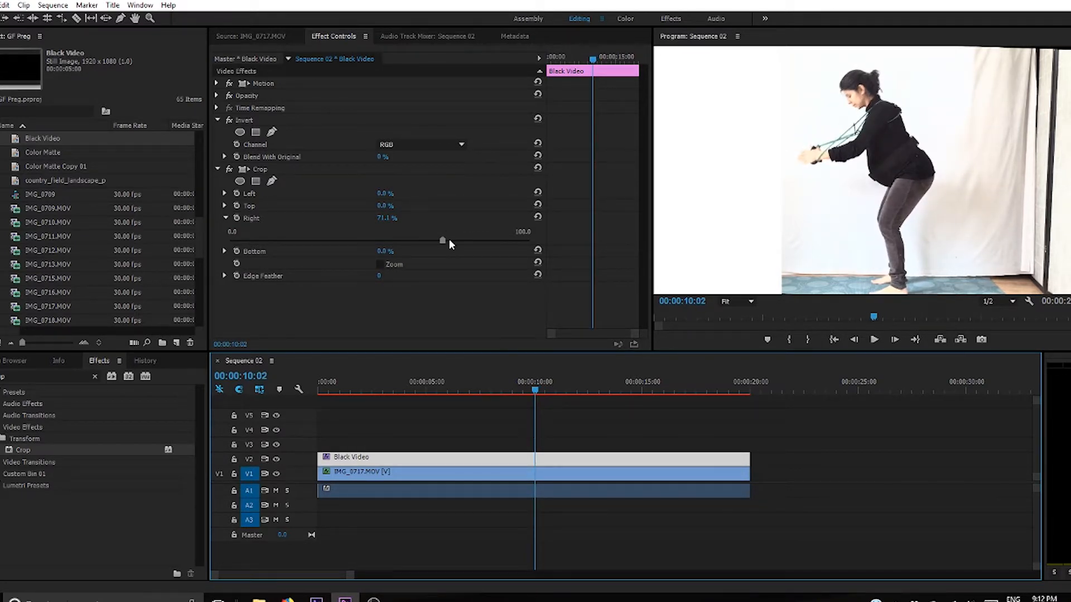
{"action": "left_click", "coordinate": [444, 241]}
{"action": "left_click_drag", "start_coordinate": [437, 240], "coordinate": [435, 241]}
{"action": "mouse_move", "coordinate": [539, 389]}
{"action": "left_mouse_down"}
{"action": "mouse_move", "coordinate": [492, 390]}
{"action": "mouse_move", "coordinate": [562, 389]}
{"action": "mouse_move", "coordinate": [490, 390]}
{"action": "mouse_move", "coordinate": [548, 382]}
{"action": "mouse_move", "coordinate": [527, 379]}
{"action": "mouse_move", "coordinate": [537, 377]}
{"action": "left_mouse_up"}
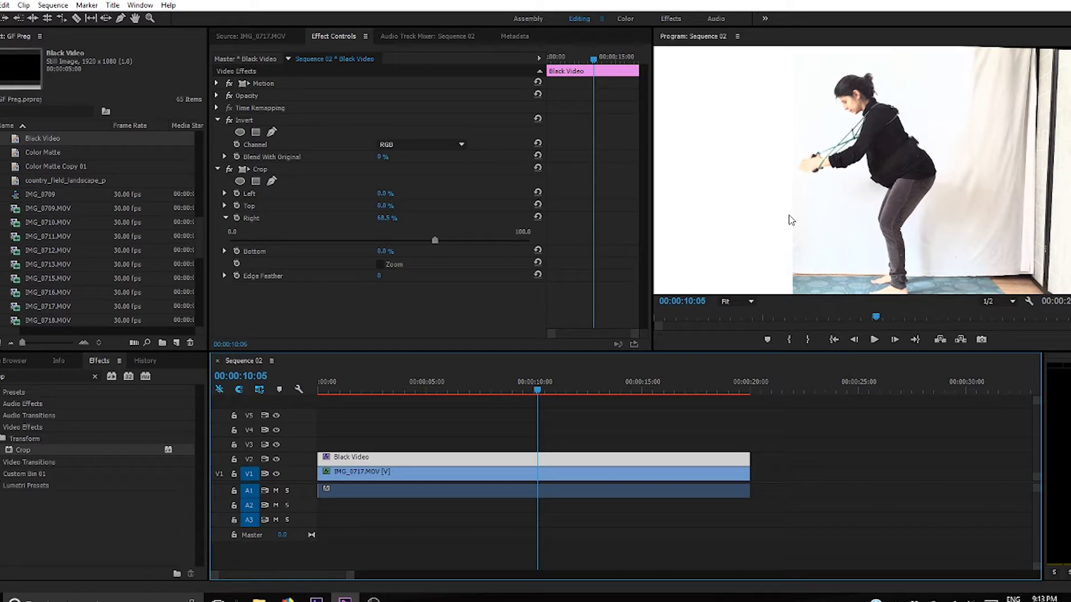
Set the V2 crop's Edge Feather to 40 and adjust its Right crop to about 69.9%
{"action": "left_click", "coordinate": [379, 275]}
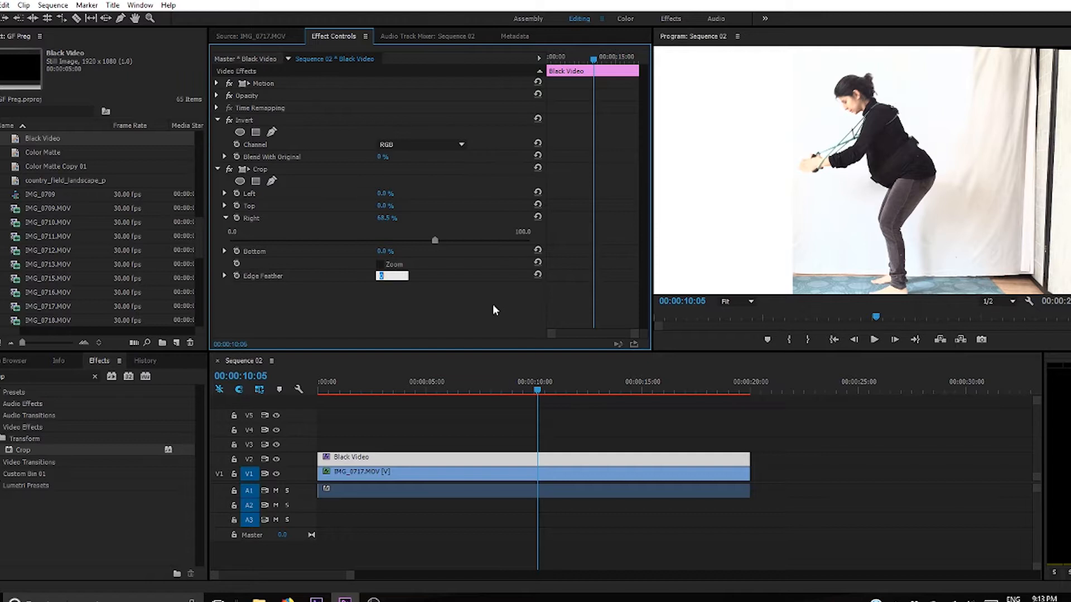
{"action": "type", "text": "40"}
{"action": "key", "text": "Return"}
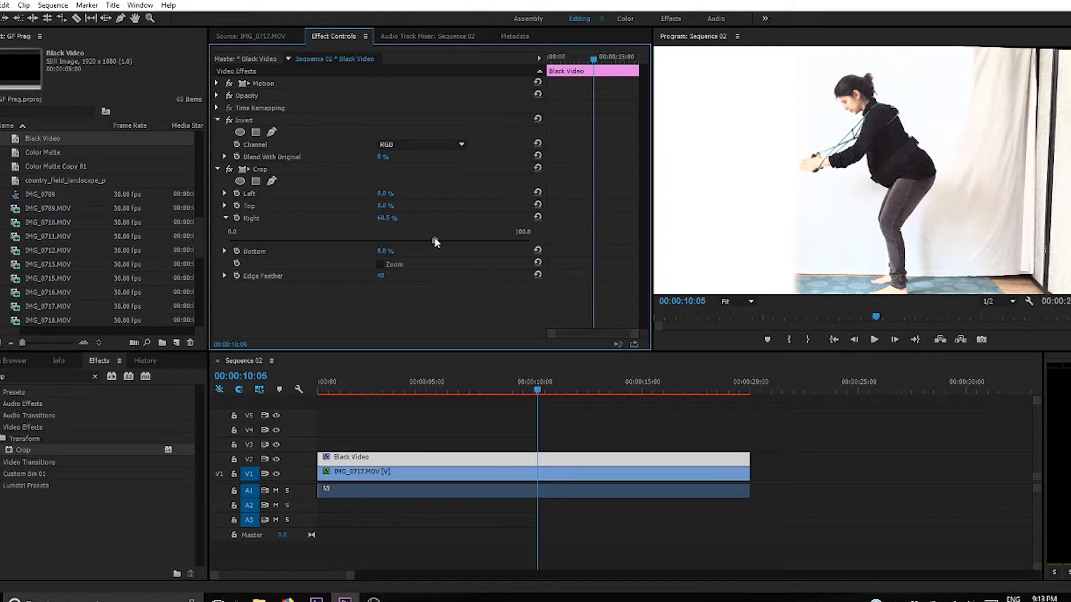
{"action": "left_click_drag", "start_coordinate": [430, 240], "coordinate": [434, 240]}
{"action": "left_click_drag", "start_coordinate": [437, 239], "coordinate": [439, 238]}
Create a second black video and lay it on V3 over the full length of the IMG_0717.MOV clip
{"action": "left_click", "coordinate": [5, 5]}
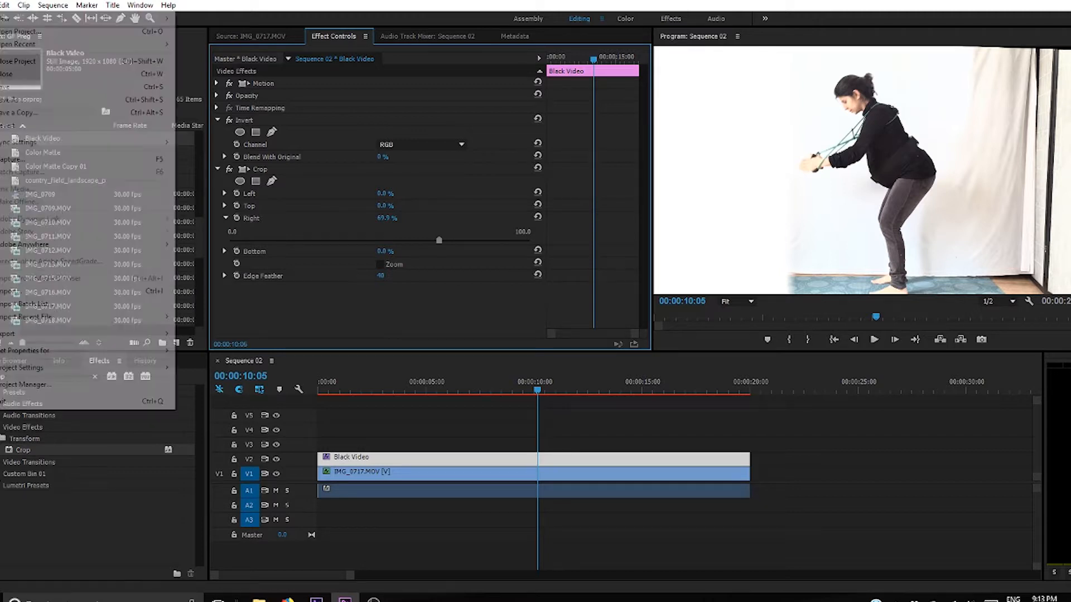
{"action": "mouse_move", "coordinate": [84, 18]}
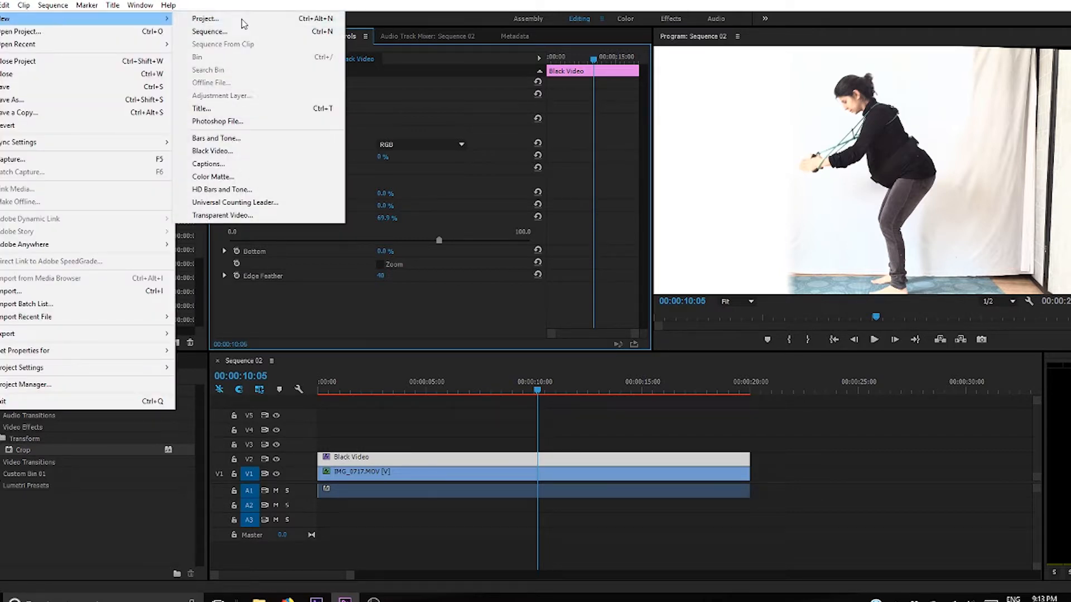
{"action": "left_click", "coordinate": [231, 152]}
{"action": "left_click", "coordinate": [543, 335]}
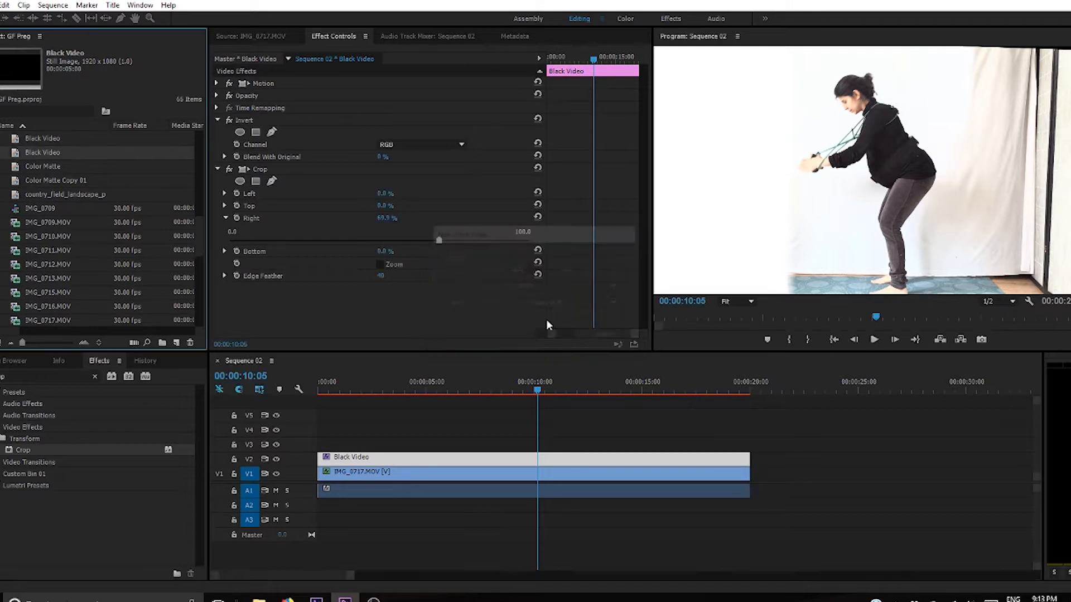
{"action": "left_click_drag", "start_coordinate": [22, 154], "coordinate": [322, 445]}
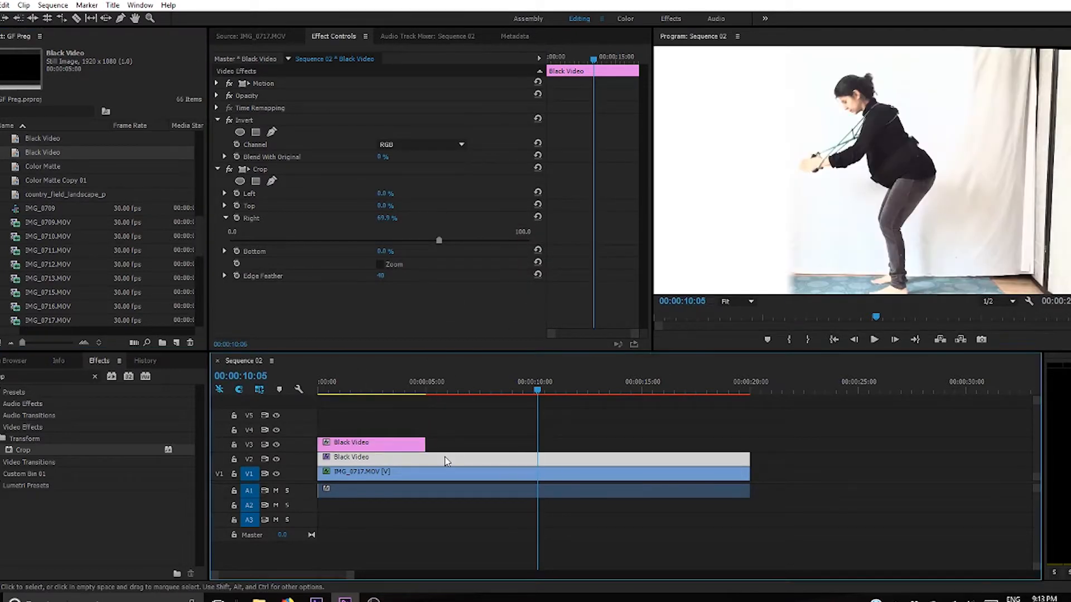
{"action": "left_click_drag", "start_coordinate": [421, 444], "coordinate": [747, 455]}
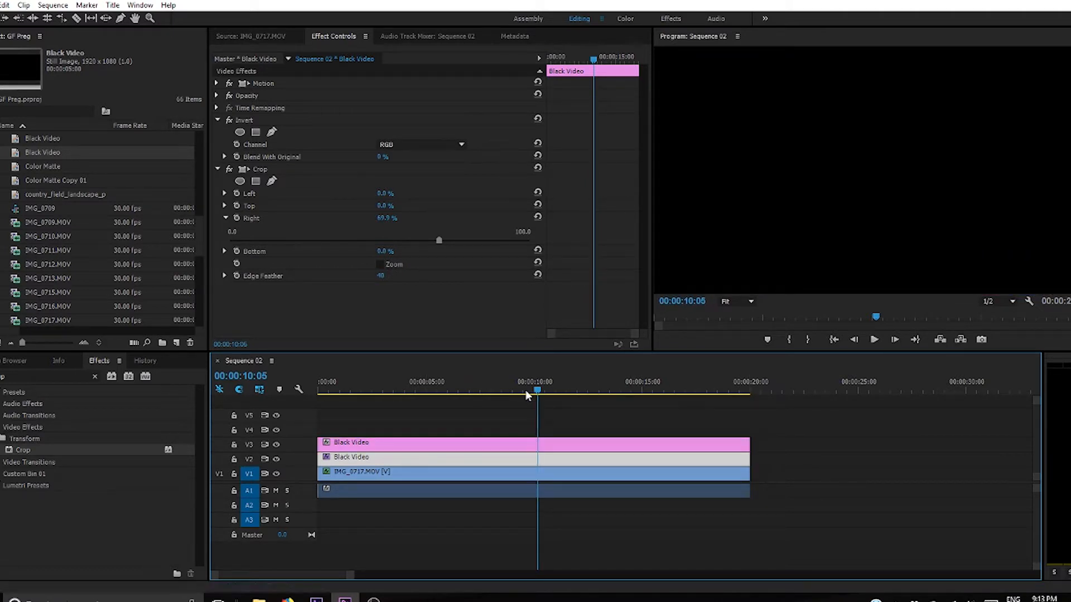
Apply the Invert effect to the Black Video clip on V3
{"action": "left_click", "coordinate": [484, 447]}
{"action": "left_click", "coordinate": [61, 377]}
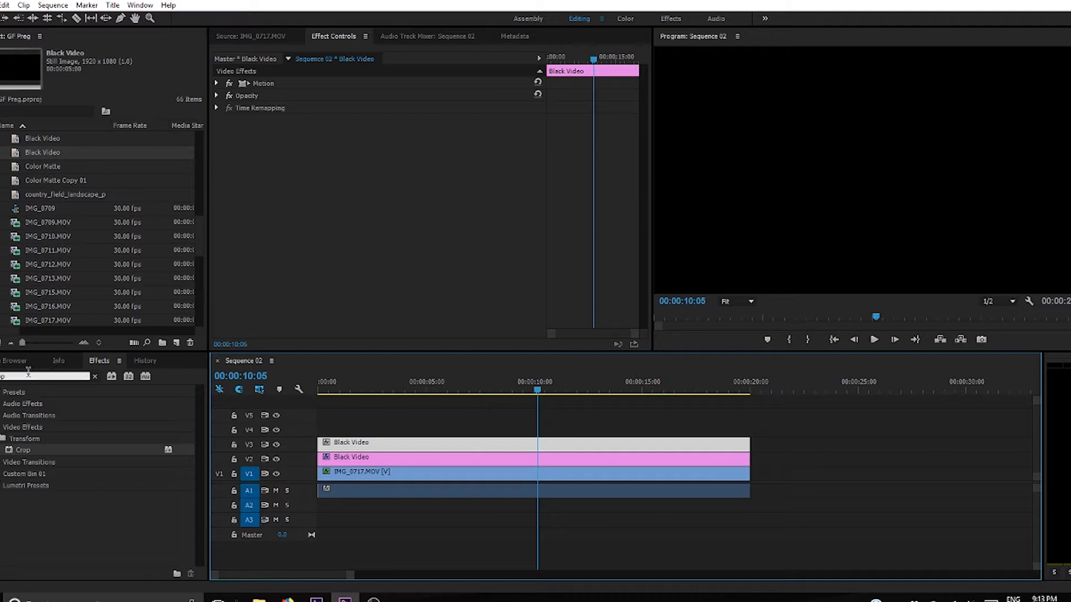
{"action": "type", "text": "invert"}
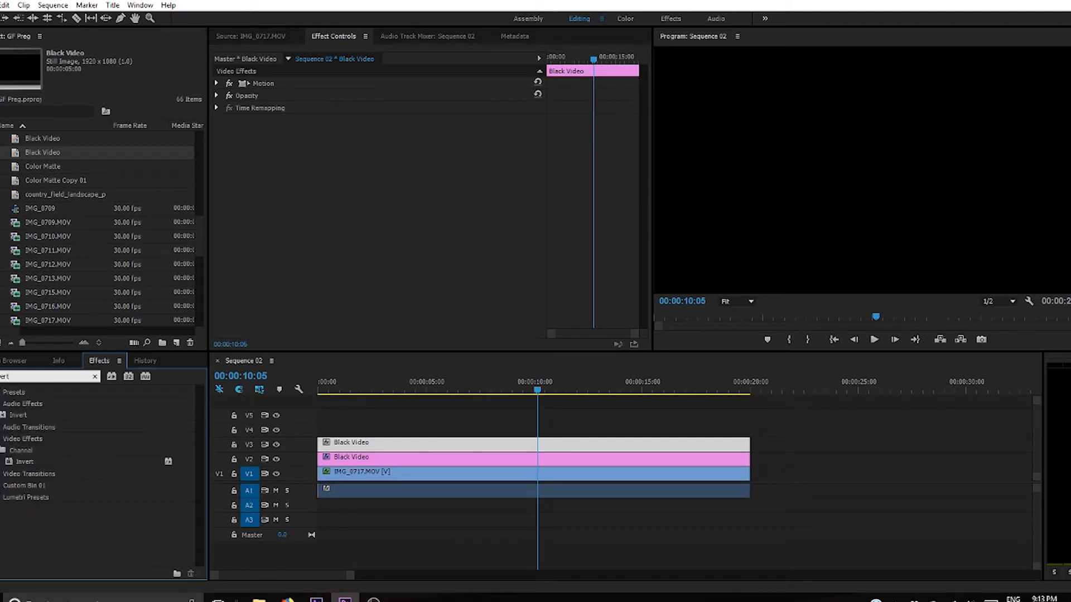
{"action": "left_click_drag", "start_coordinate": [24, 461], "coordinate": [346, 444]}
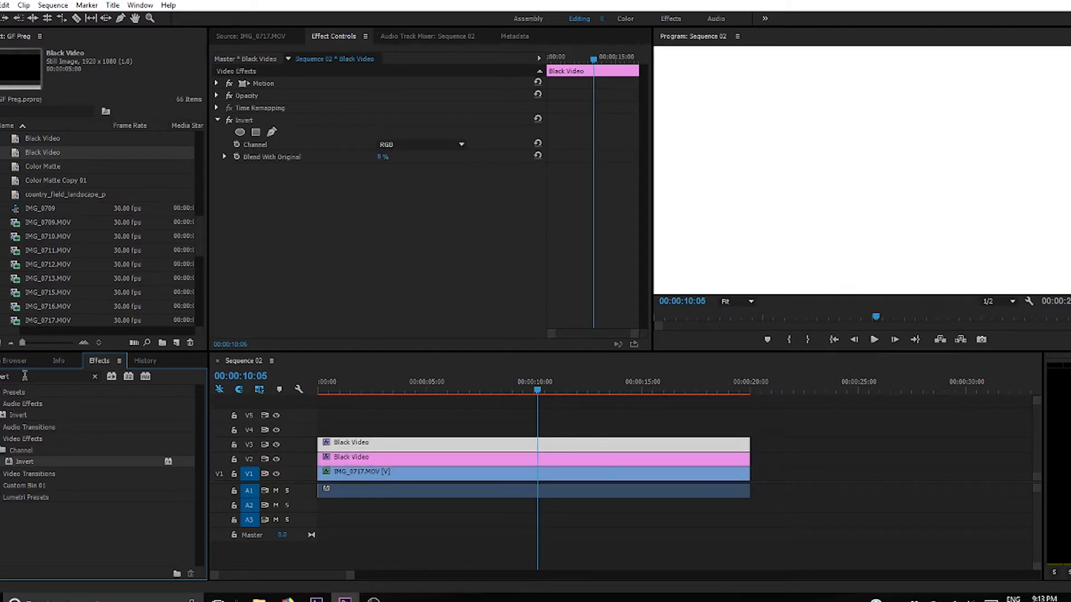
Add the Crop effect to the V3 Black Video and crop it from the left by about 67.6%
{"action": "left_click", "coordinate": [20, 376]}
{"action": "type", "text": "crop"}
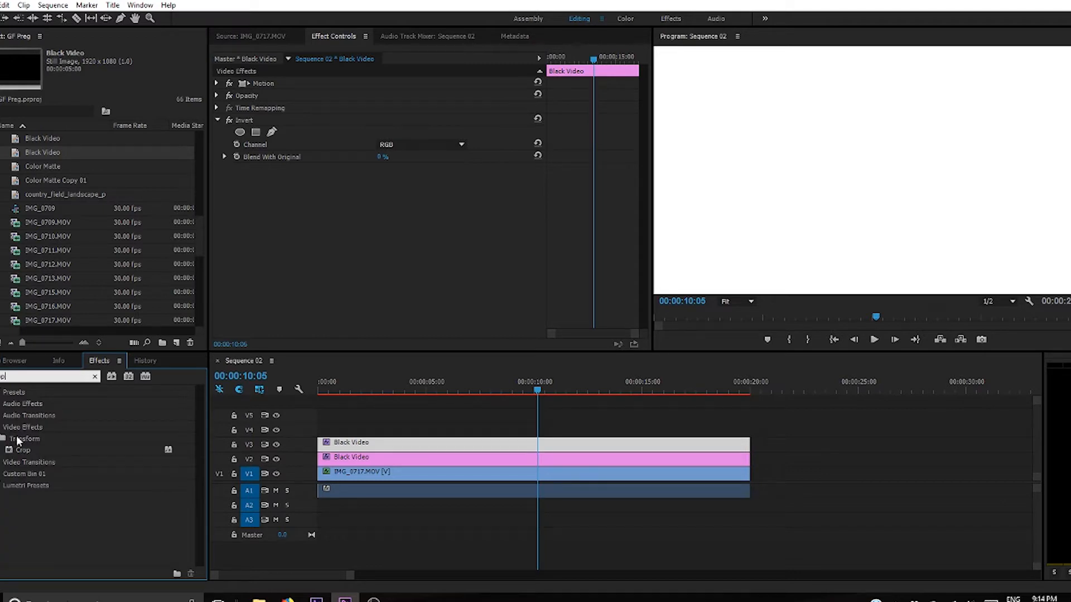
{"action": "left_click_drag", "start_coordinate": [16, 450], "coordinate": [354, 444]}
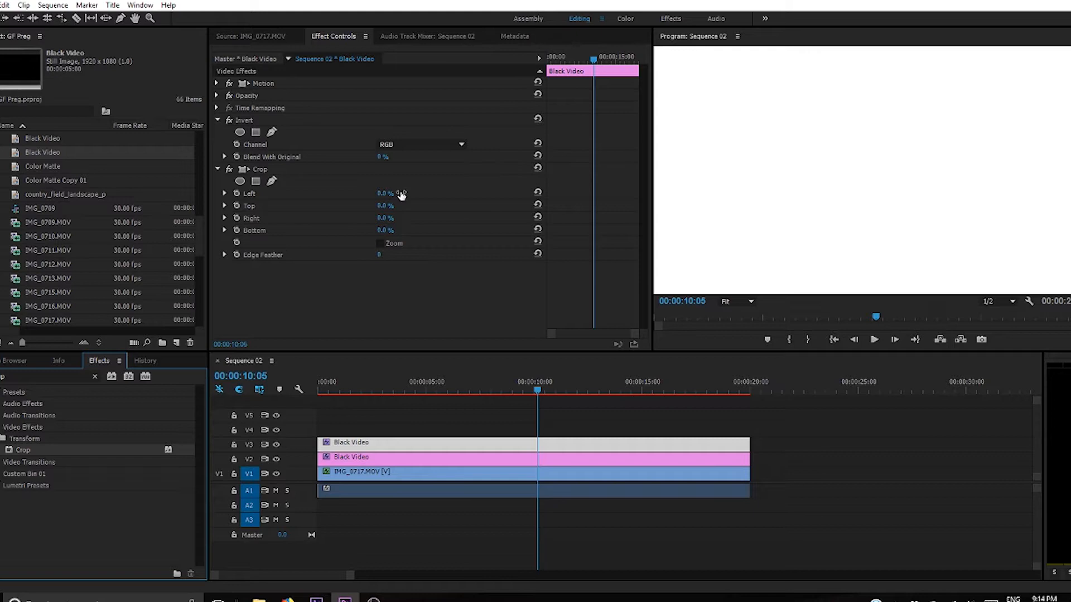
{"action": "left_click", "coordinate": [225, 193]}
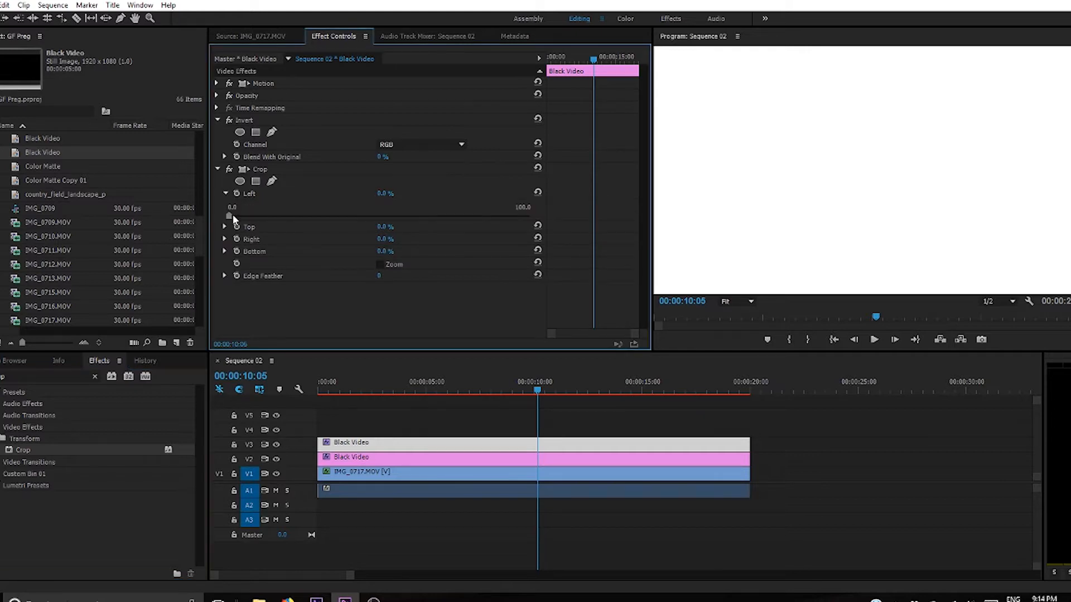
{"action": "left_click_drag", "start_coordinate": [230, 216], "coordinate": [426, 231]}
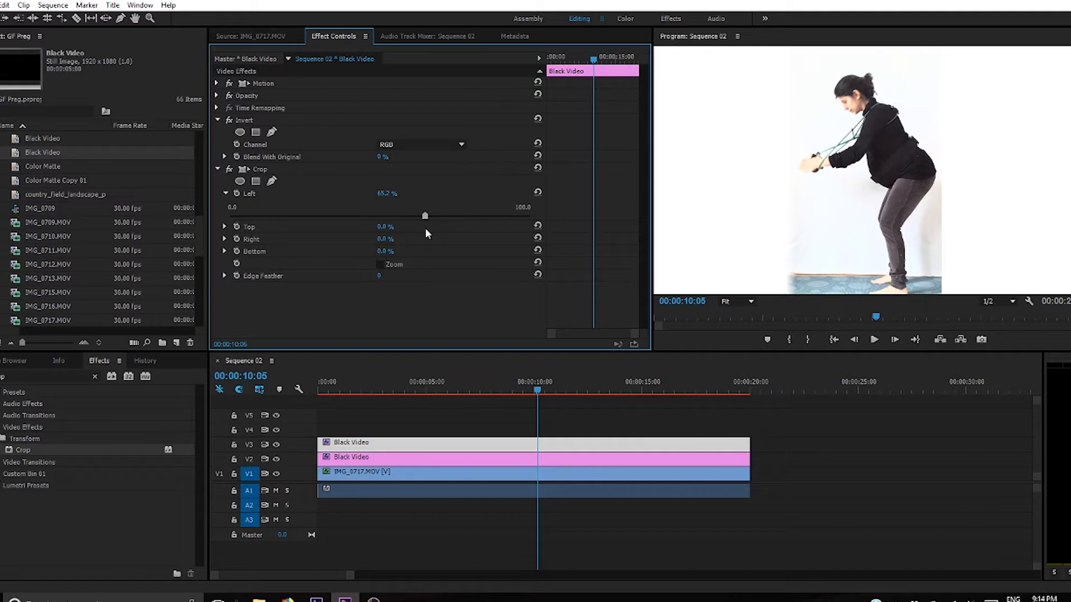
{"action": "left_click_drag", "start_coordinate": [426, 226], "coordinate": [431, 225]}
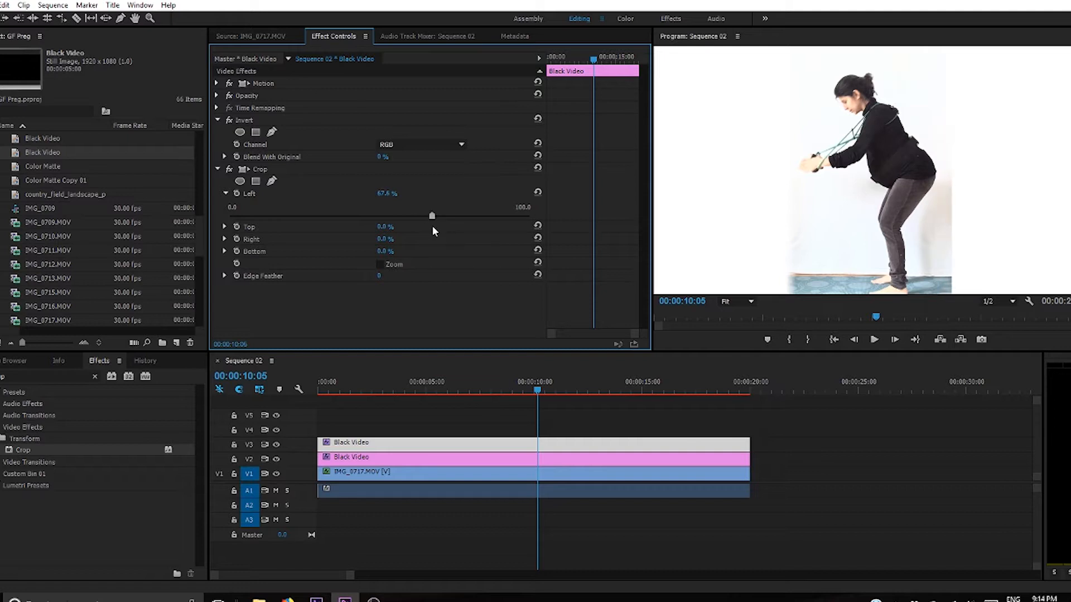
{"action": "mouse_move", "coordinate": [543, 391]}
{"action": "left_mouse_down"}
{"action": "mouse_move", "coordinate": [423, 388]}
{"action": "mouse_move", "coordinate": [567, 406]}
{"action": "mouse_move", "coordinate": [539, 403]}
{"action": "left_mouse_up"}
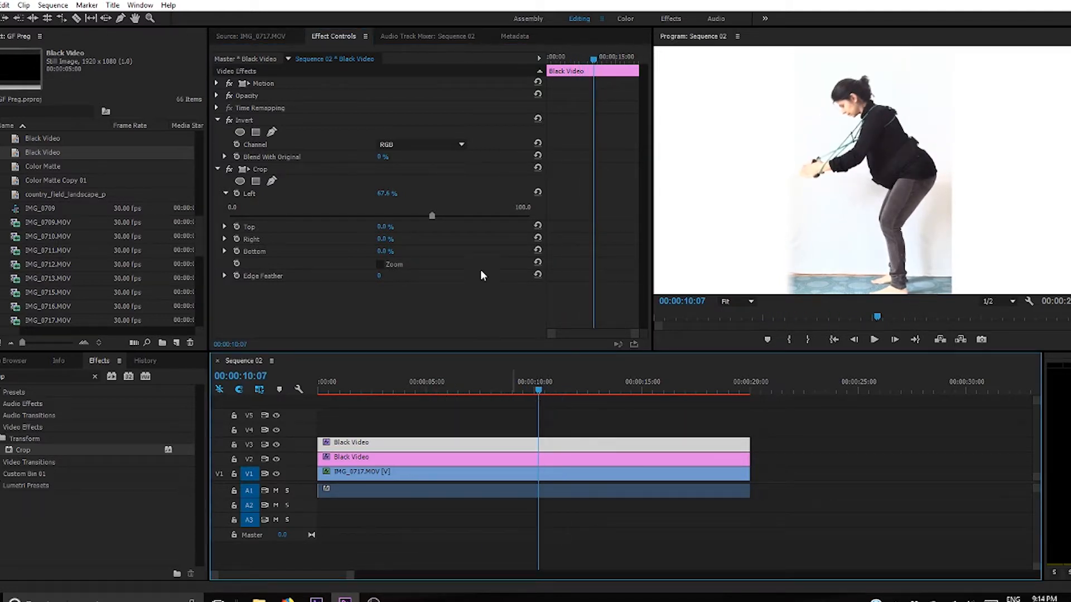
Set the V3 crop's Edge Feather to 40 and check the blended edge on other frames
{"action": "left_click", "coordinate": [379, 275]}
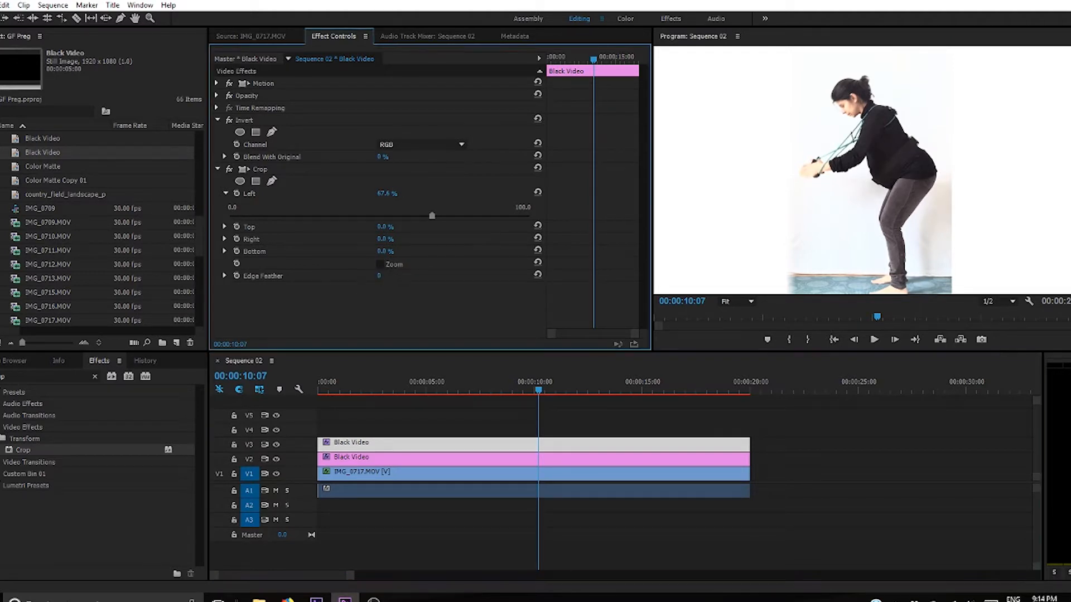
{"action": "type", "text": "40"}
{"action": "key", "text": "Return"}
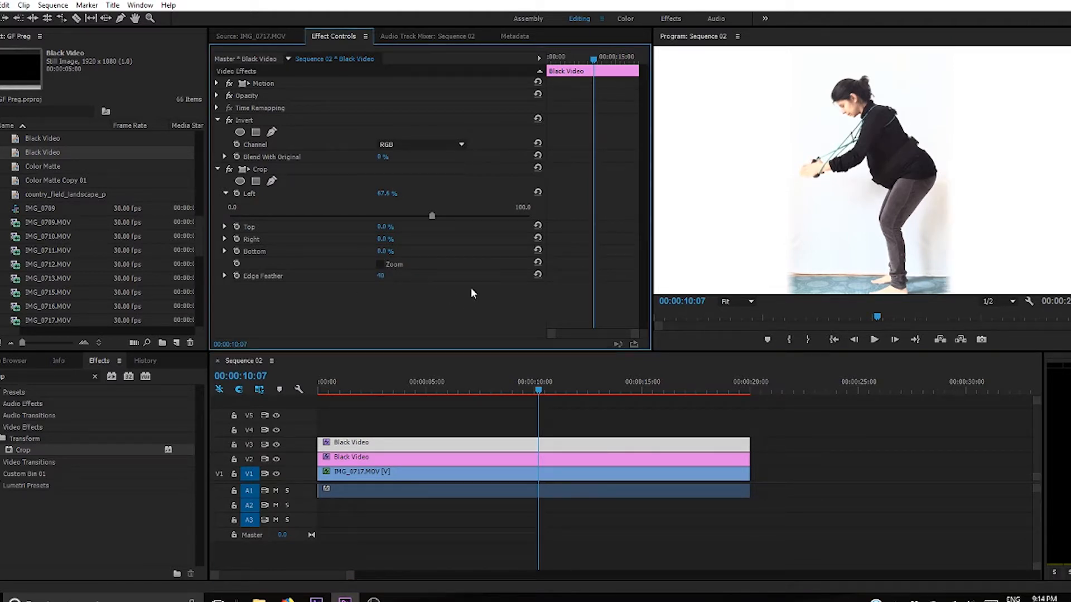
{"action": "left_click_drag", "start_coordinate": [538, 389], "coordinate": [526, 324]}
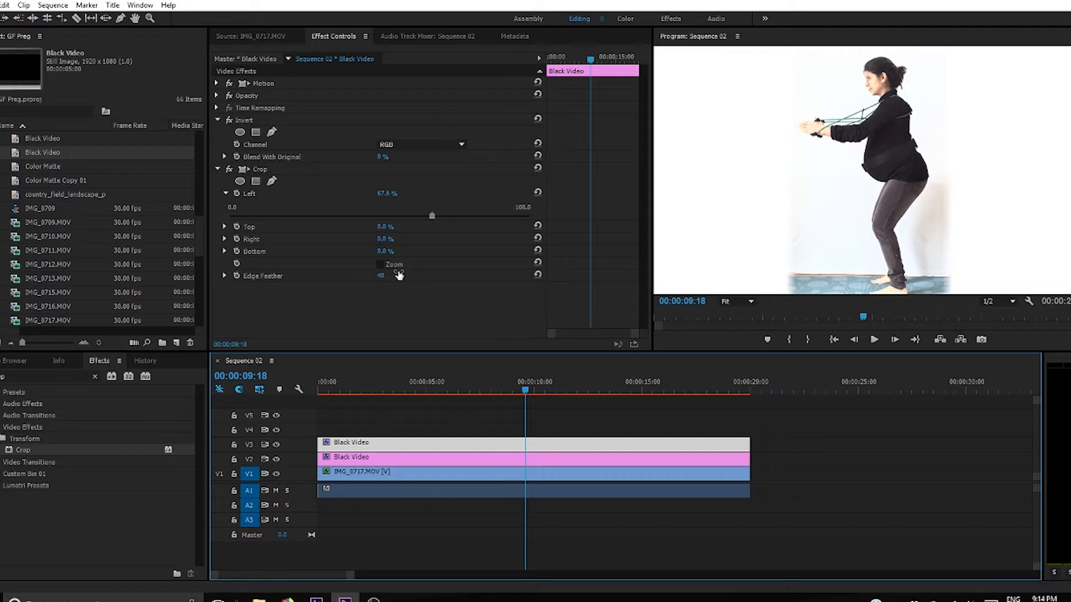
Export the sequence as an H.264 video named Tute 3.mp4 in the PP BG folder
{"action": "left_click", "coordinate": [1, 5]}
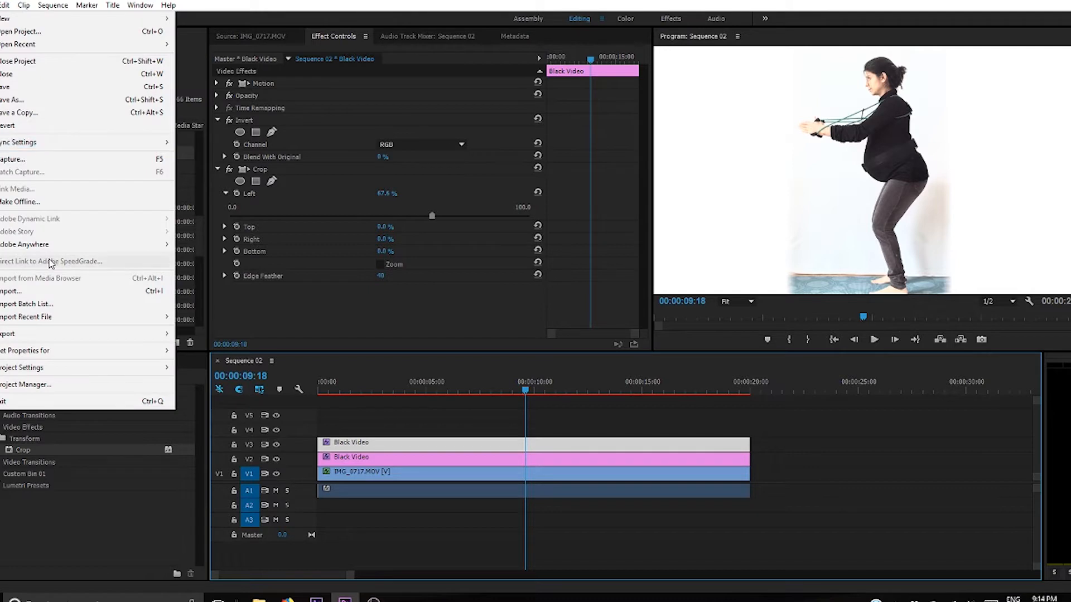
{"action": "mouse_move", "coordinate": [69, 335]}
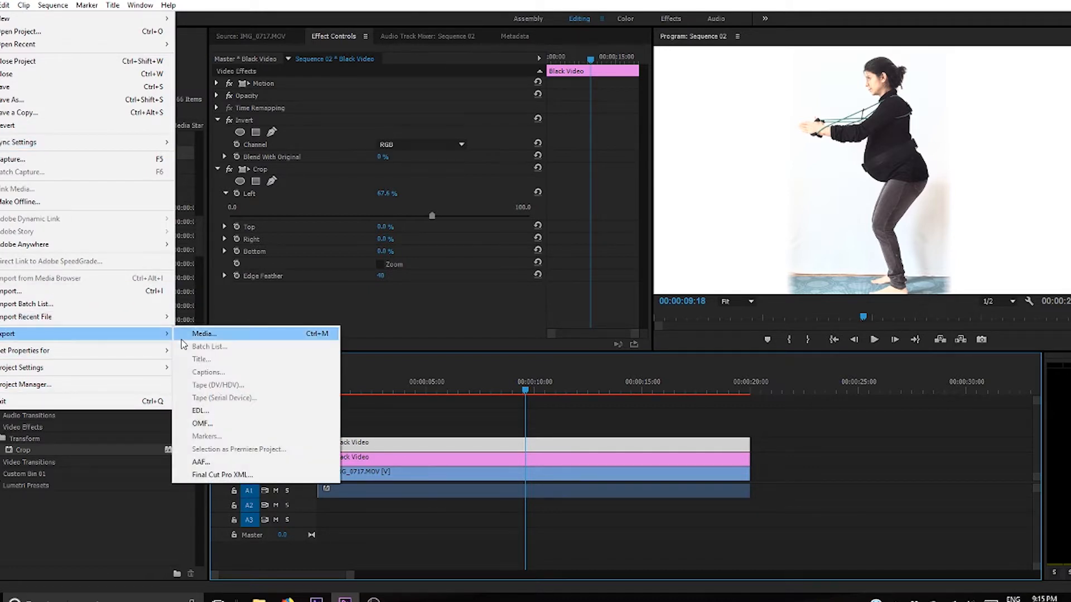
{"action": "left_click", "coordinate": [194, 335]}
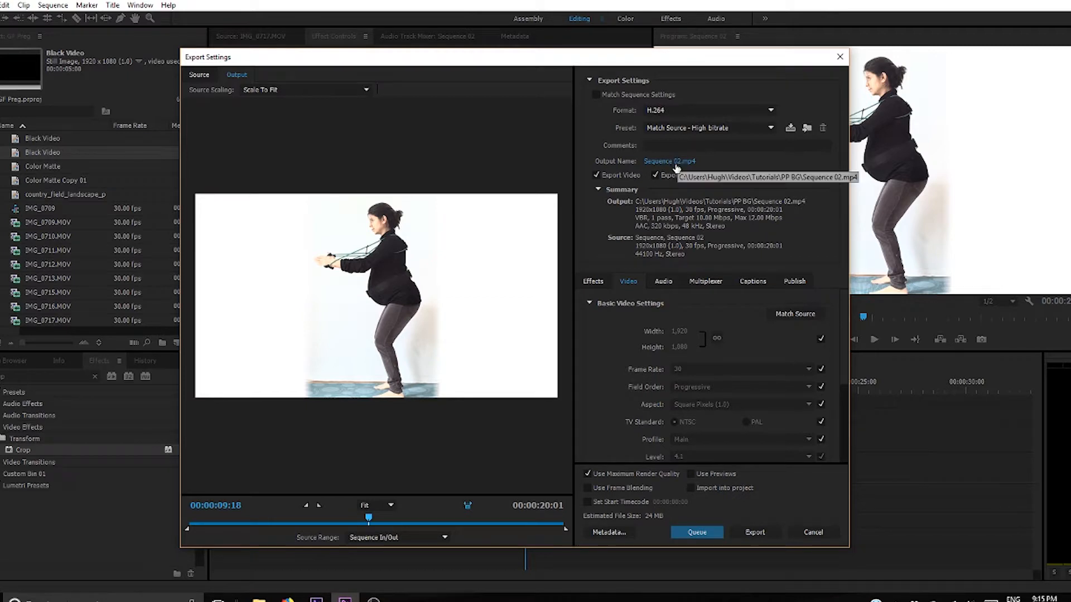
{"action": "left_click", "coordinate": [676, 163]}
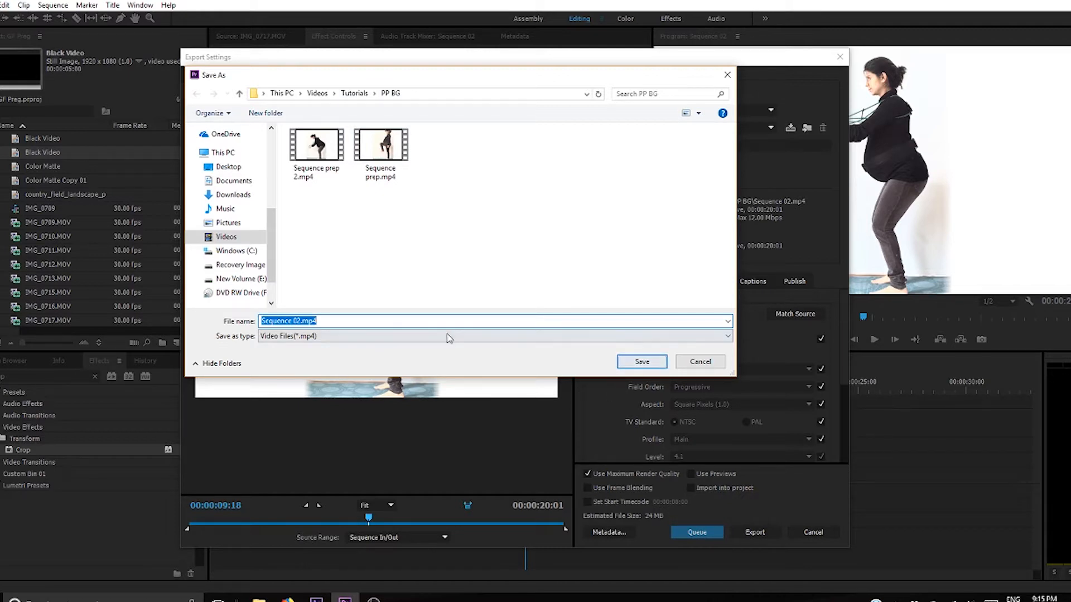
{"action": "left_click", "coordinate": [300, 322]}
{"action": "key", "text": "BackSpace"}
{"action": "key", "text": "shift+Home"}
{"action": "key", "text": "BackSpace"}
{"action": "key", "text": "Delete"}
{"action": "type", "text": "Tute 3"}
{"action": "left_click", "coordinate": [647, 362]}
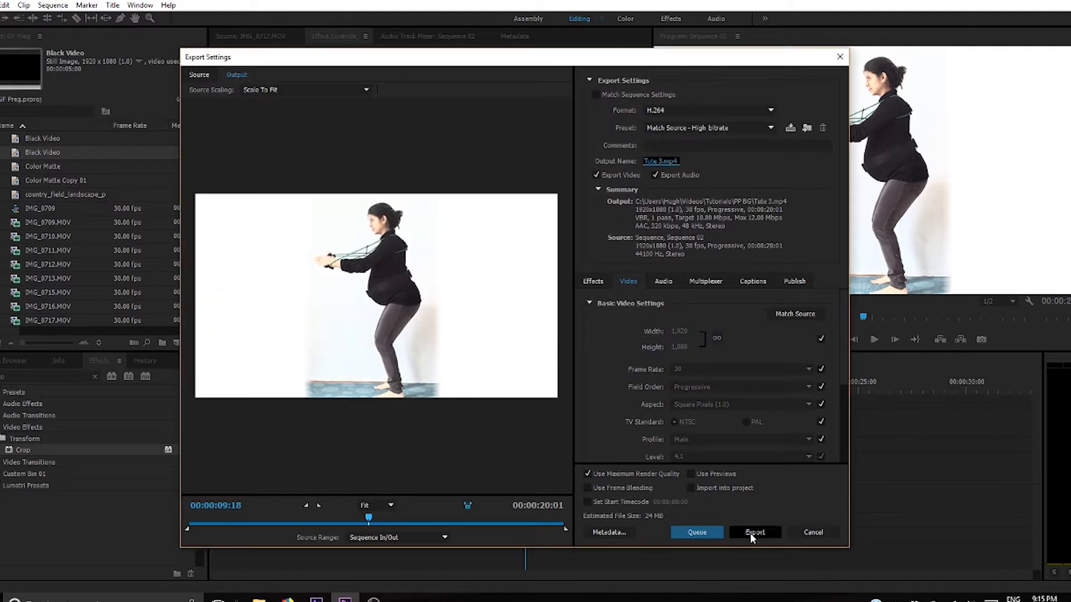
{"action": "left_click", "coordinate": [753, 532]}
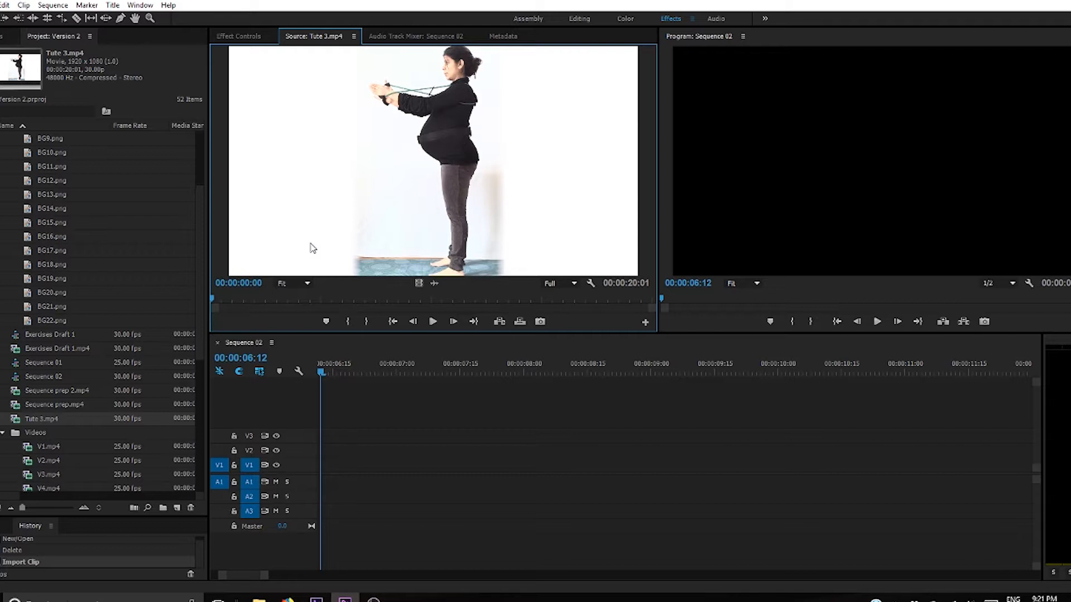
Place the BG9.png background on V1, close the gap before it so it starts the sequence, and check its frames
{"action": "double_click", "coordinate": [32, 194]}
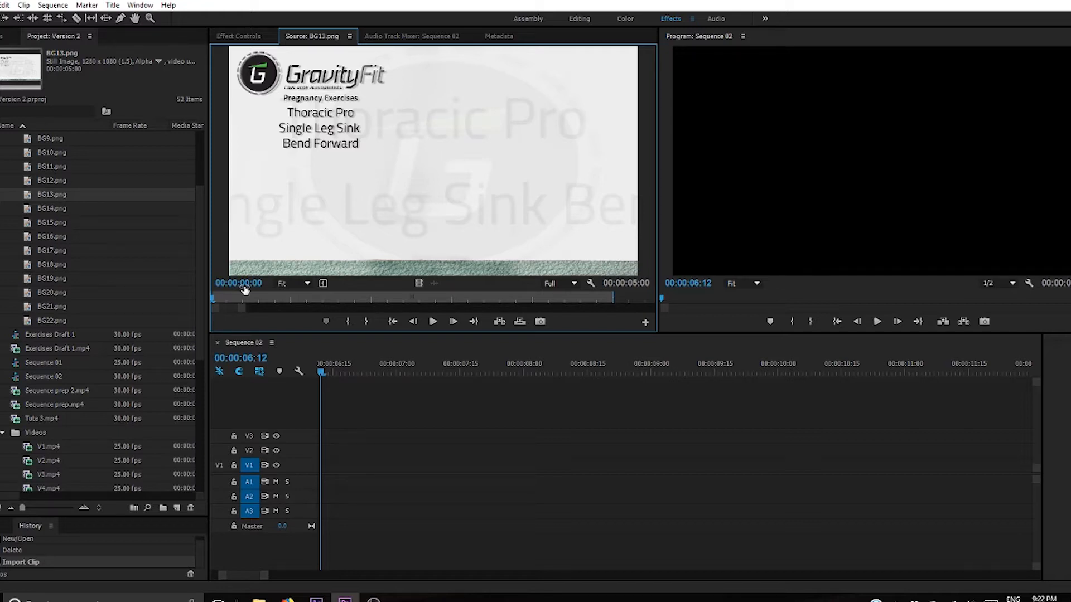
{"action": "scroll", "coordinate": [60, 269], "scroll_direction": "up", "scroll_amount": 3}
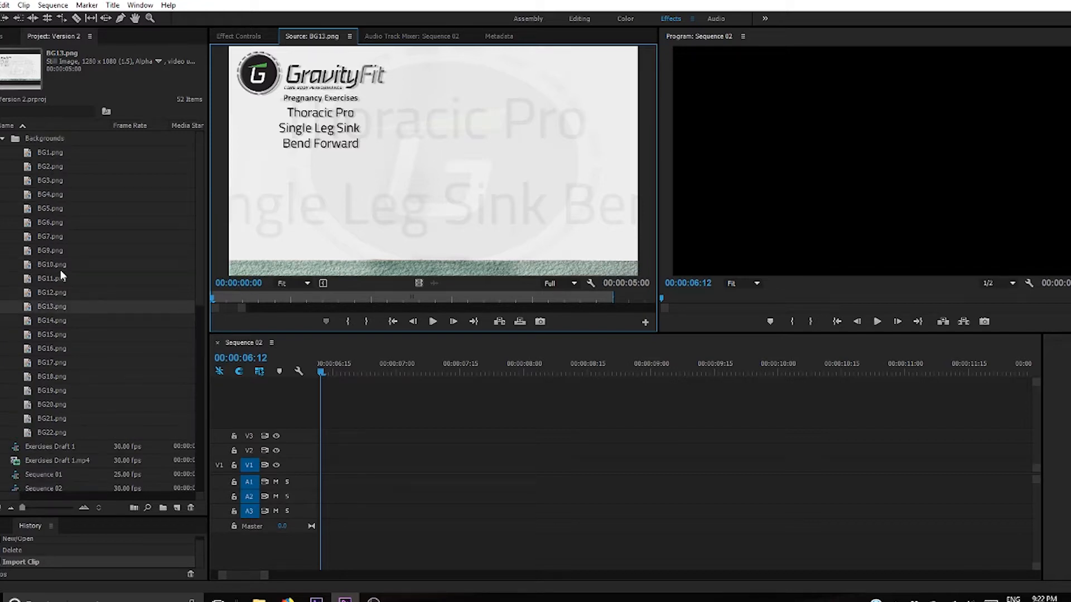
{"action": "left_click", "coordinate": [29, 252]}
{"action": "left_click_drag", "start_coordinate": [29, 252], "coordinate": [381, 470]}
{"action": "left_click", "coordinate": [349, 470]}
{"action": "key", "text": "Delete"}
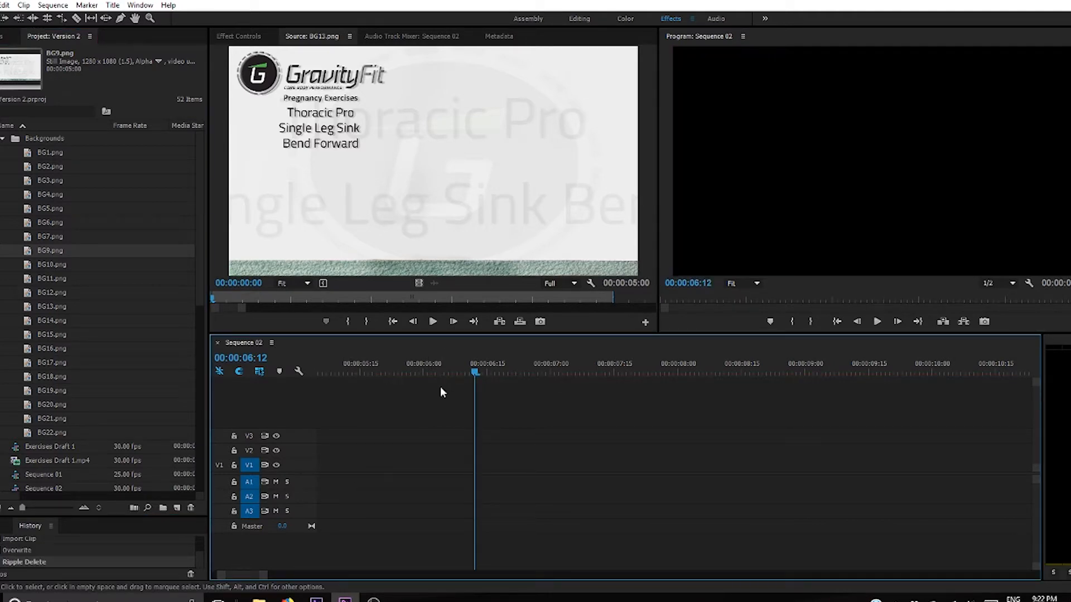
{"action": "left_click_drag", "start_coordinate": [239, 578], "coordinate": [210, 571]}
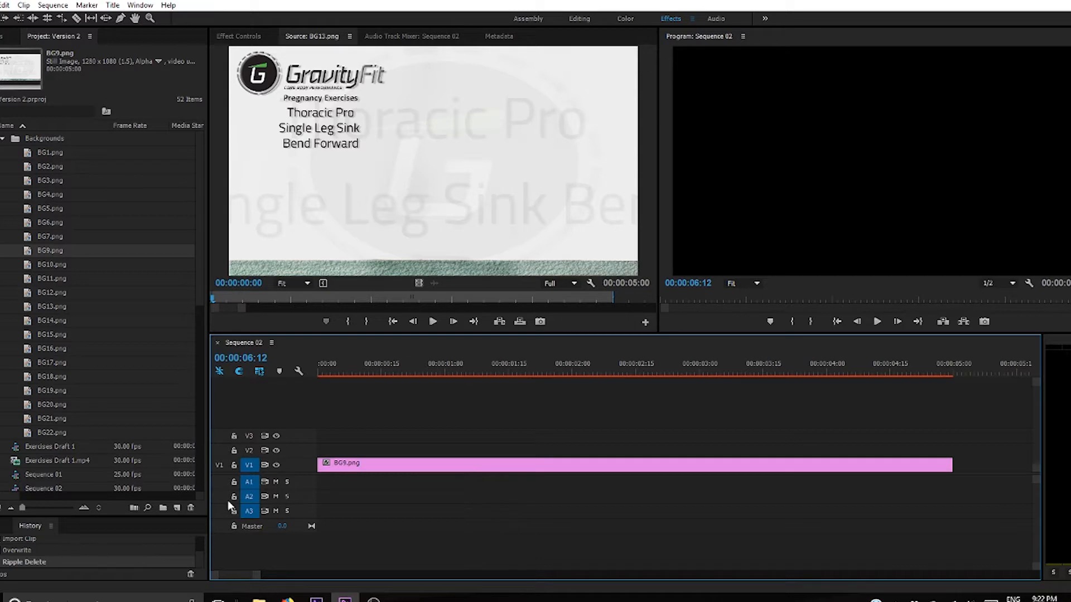
{"action": "left_click", "coordinate": [320, 373]}
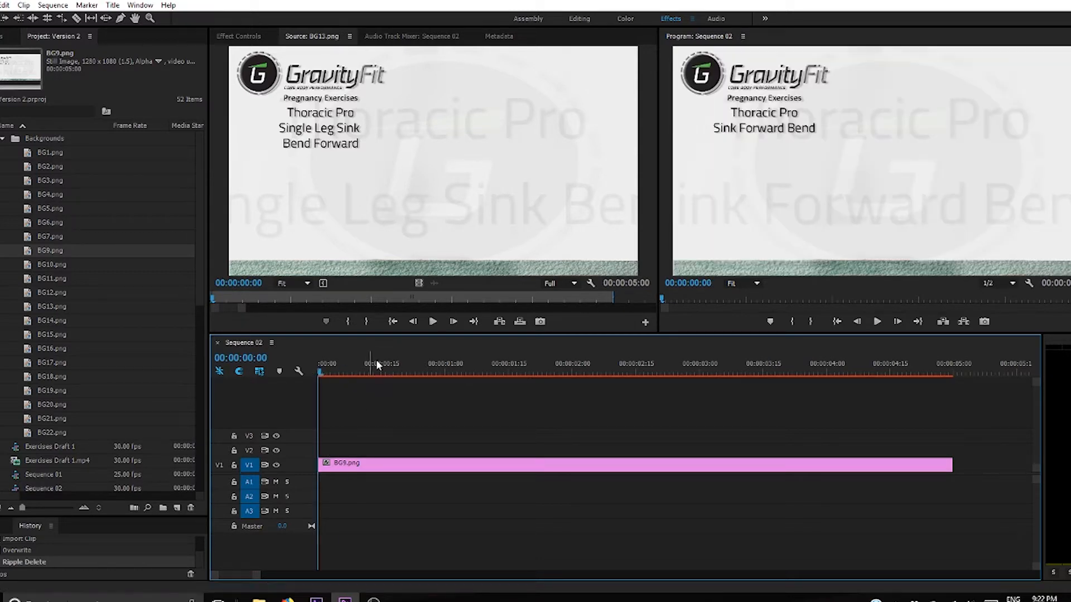
{"action": "left_click", "coordinate": [508, 368]}
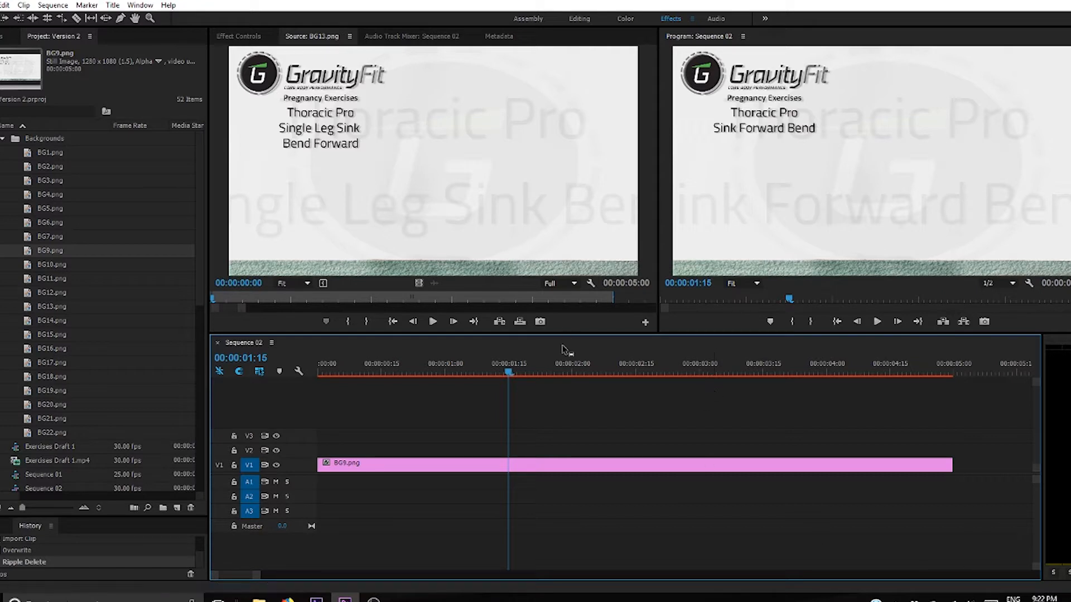
{"action": "left_click_drag", "start_coordinate": [573, 370], "coordinate": [538, 372]}
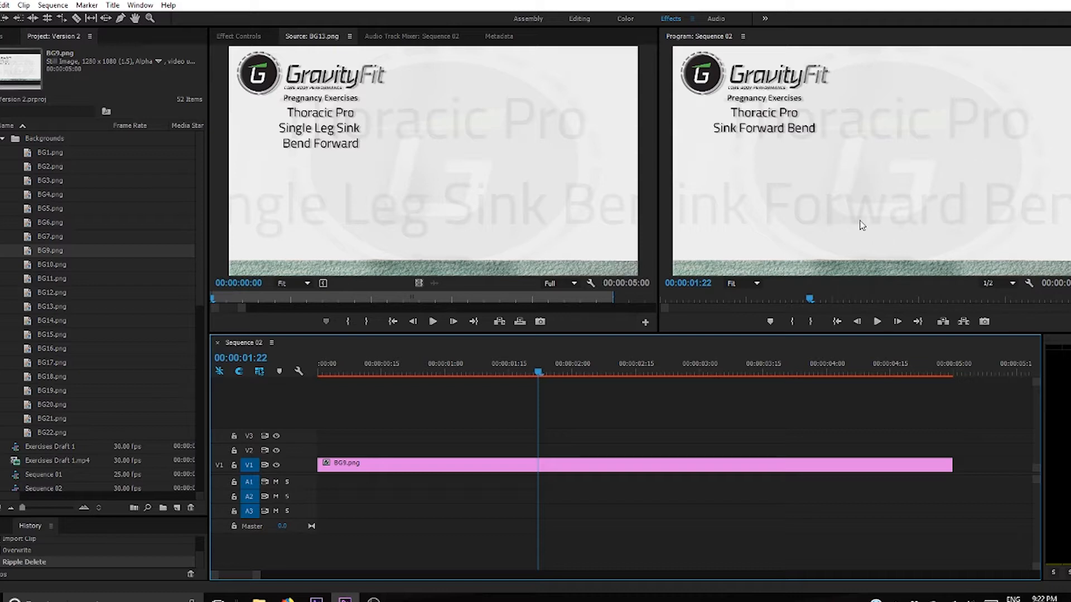
Place Tute 3.mp4 on V2 at the start of the sequence, above the background, and unlink and delete its audio
{"action": "scroll", "coordinate": [29, 428], "scroll_direction": "down", "scroll_amount": 4}
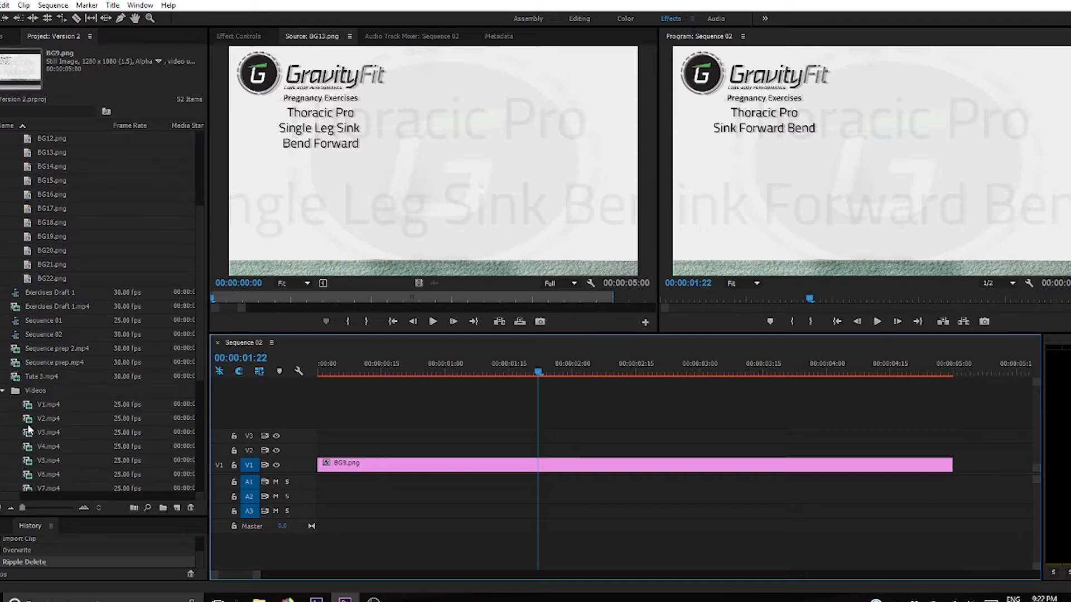
{"action": "left_click_drag", "start_coordinate": [16, 381], "coordinate": [317, 462]}
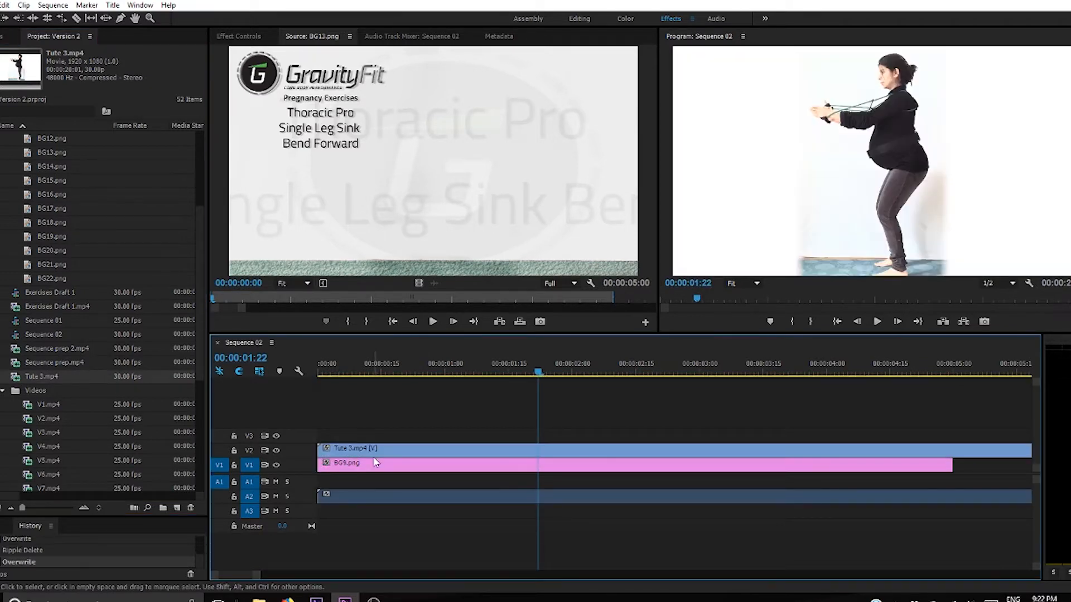
{"action": "left_click", "coordinate": [391, 453]}
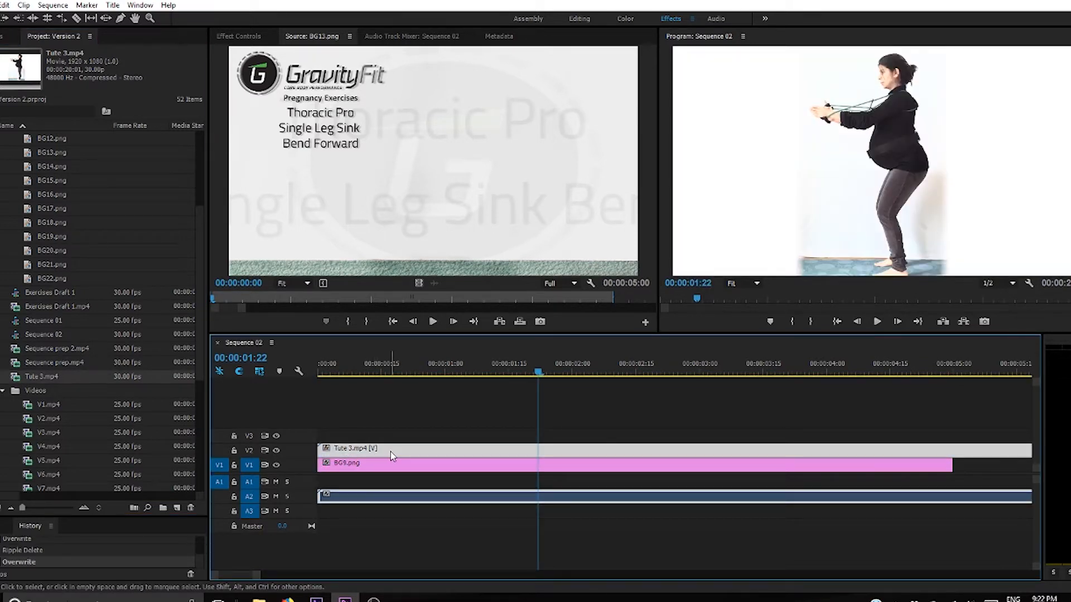
{"action": "right_click", "coordinate": [391, 452]}
{"action": "left_click", "coordinate": [451, 198]}
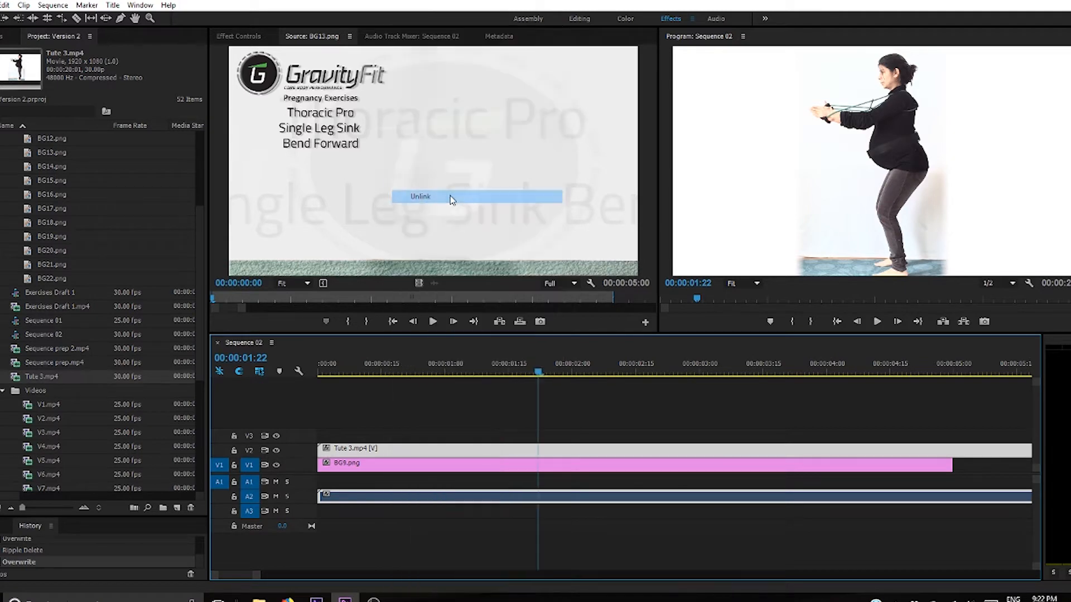
{"action": "left_click", "coordinate": [458, 491]}
{"action": "left_click", "coordinate": [457, 498]}
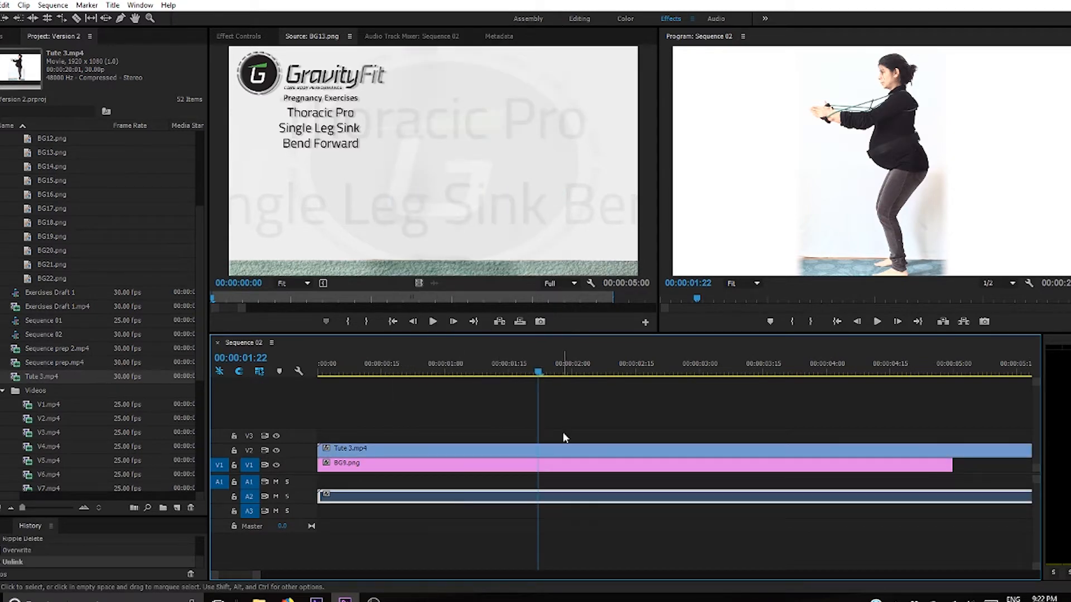
{"action": "key", "text": "Delete"}
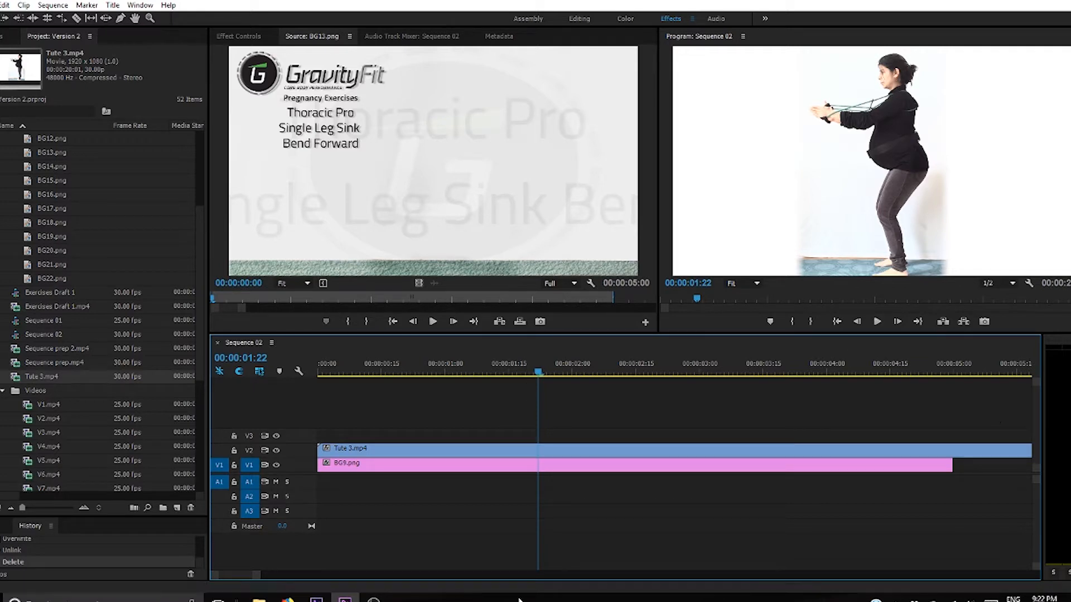
Extend the BG9.png clip to the end of Tute 3.mp4 and move the playhead to 00:00:12:24
{"action": "left_click_drag", "start_coordinate": [257, 574], "coordinate": [354, 569]}
{"action": "left_click_drag", "start_coordinate": [278, 574], "coordinate": [370, 575]}
{"action": "left_click_drag", "start_coordinate": [406, 465], "coordinate": [675, 466]}
{"action": "left_click_drag", "start_coordinate": [348, 371], "coordinate": [546, 420]}
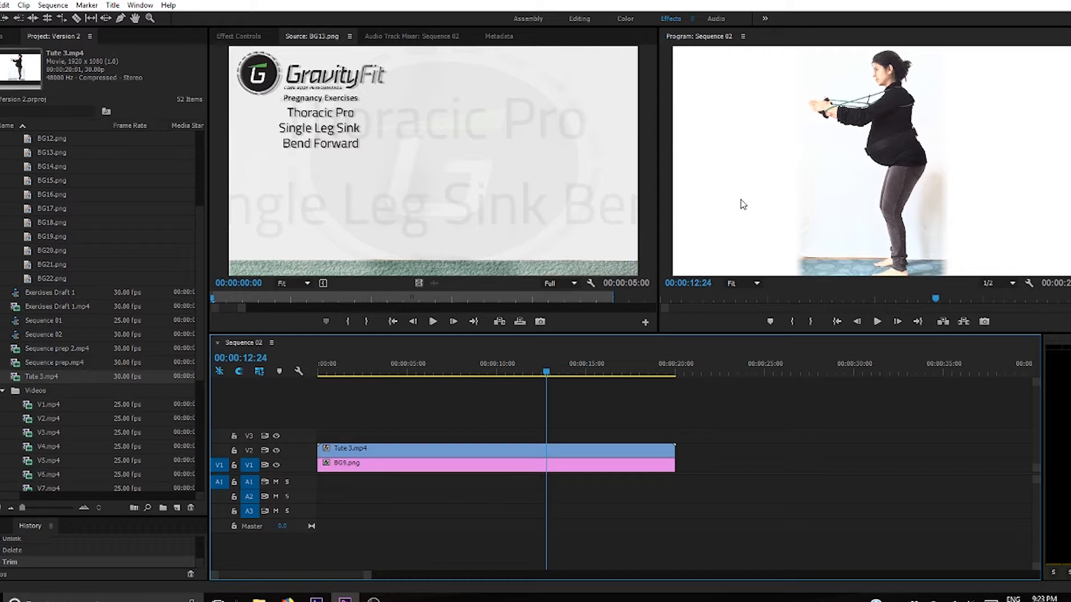
Start a freehand Opacity mask on the Tute 3.mp4 clip, tracing from the woman's head around her outstretched arms and hands
{"action": "left_click", "coordinate": [373, 454]}
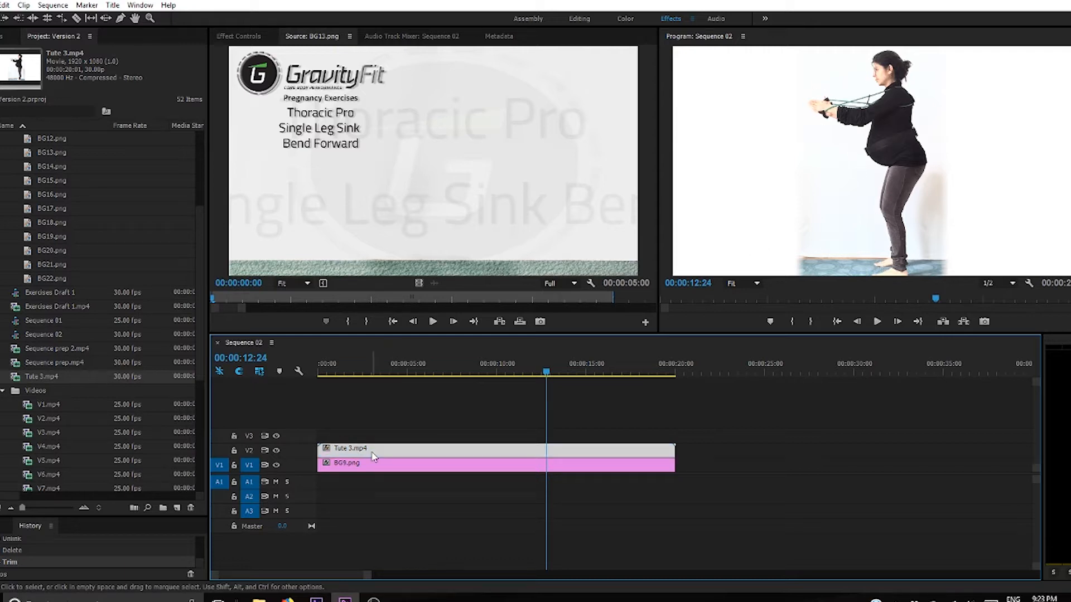
{"action": "left_click", "coordinate": [238, 36]}
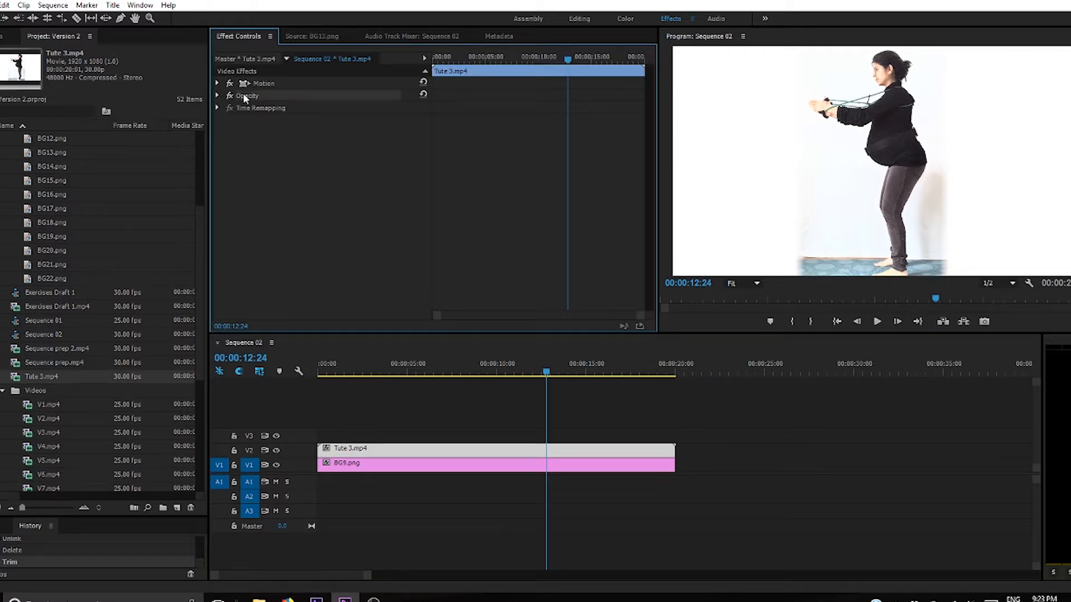
{"action": "left_click", "coordinate": [219, 96]}
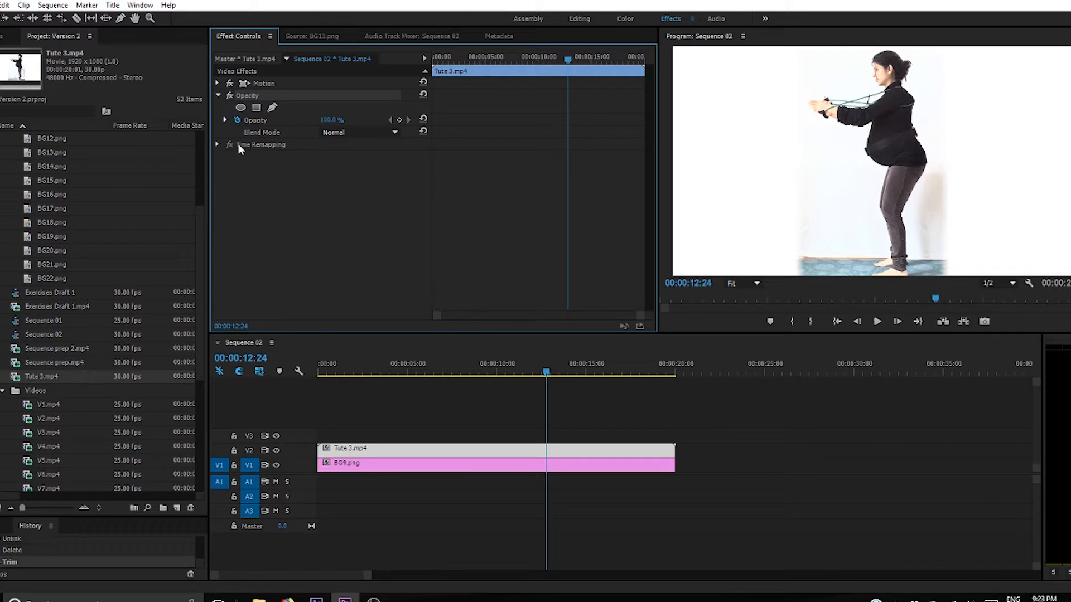
{"action": "left_click", "coordinate": [272, 108]}
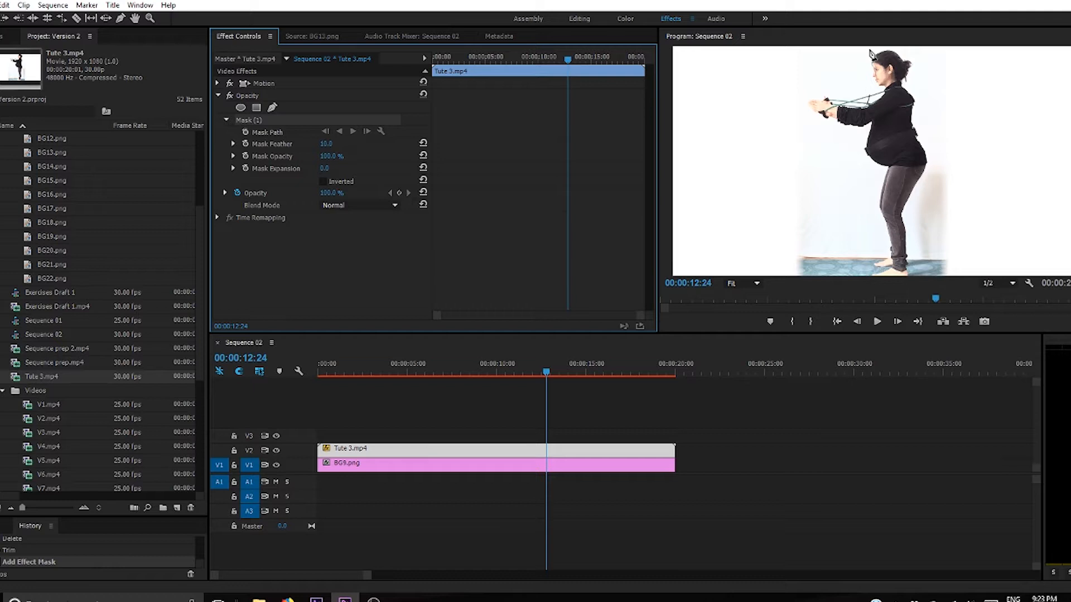
{"action": "left_click_drag", "start_coordinate": [880, 52], "coordinate": [865, 67]}
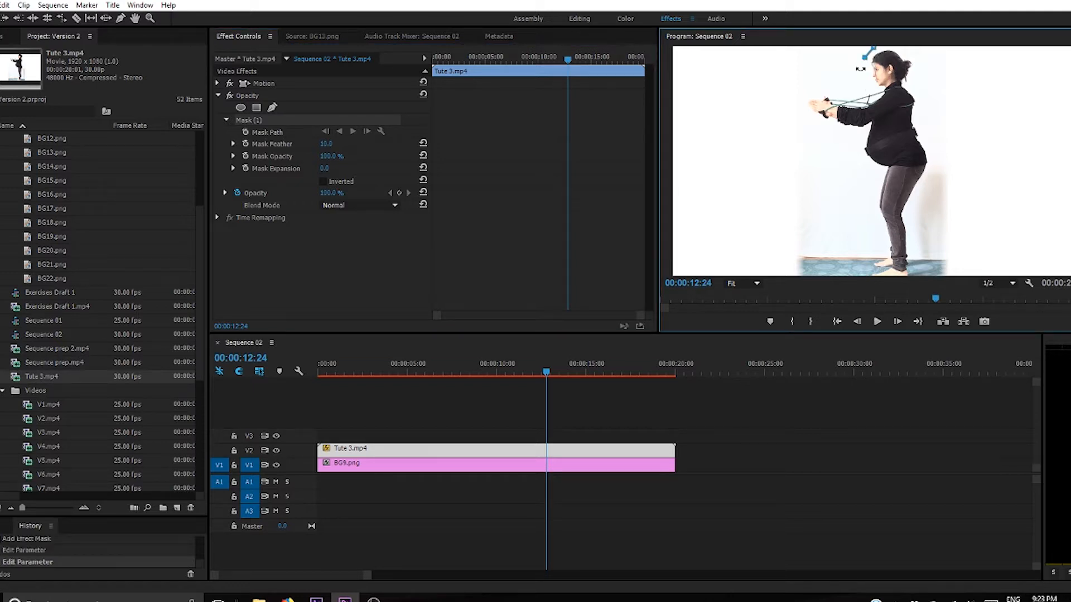
{"action": "left_click", "coordinate": [859, 73]}
{"action": "left_click", "coordinate": [853, 90]}
{"action": "left_click", "coordinate": [828, 88]}
{"action": "left_click", "coordinate": [808, 91]}
{"action": "left_click", "coordinate": [804, 107]}
{"action": "left_click", "coordinate": [813, 120]}
{"action": "left_click", "coordinate": [830, 126]}
{"action": "left_click", "coordinate": [846, 132]}
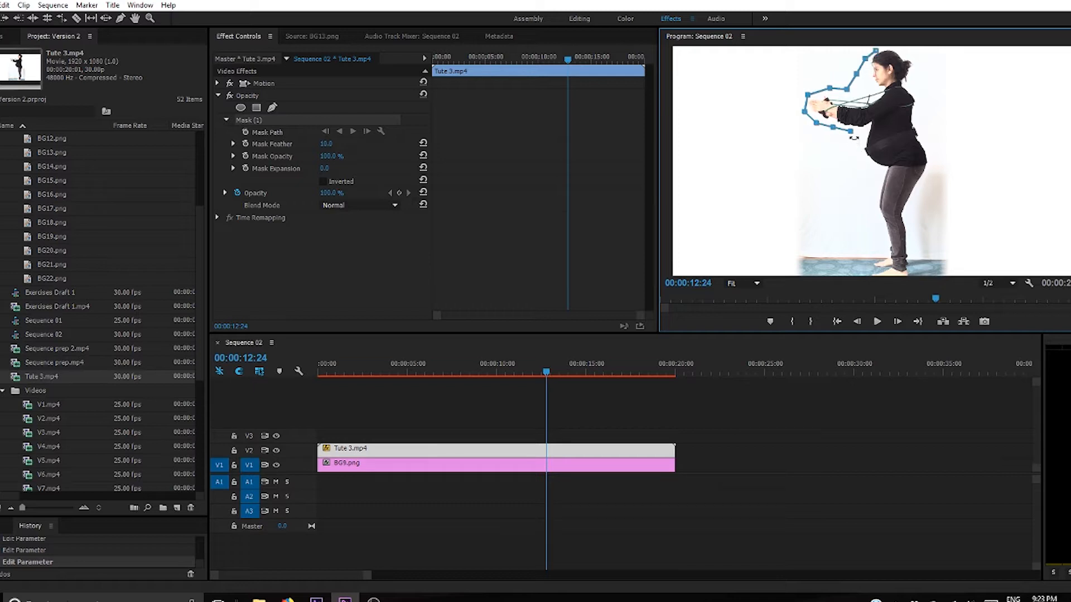
Continue the mask outline down the front of the woman's belly and legs to her feet
{"action": "left_click", "coordinate": [853, 150]}
{"action": "left_click", "coordinate": [864, 164]}
{"action": "left_click", "coordinate": [872, 177]}
{"action": "left_click", "coordinate": [872, 199]}
{"action": "left_click", "coordinate": [872, 221]}
{"action": "left_click", "coordinate": [872, 245]}
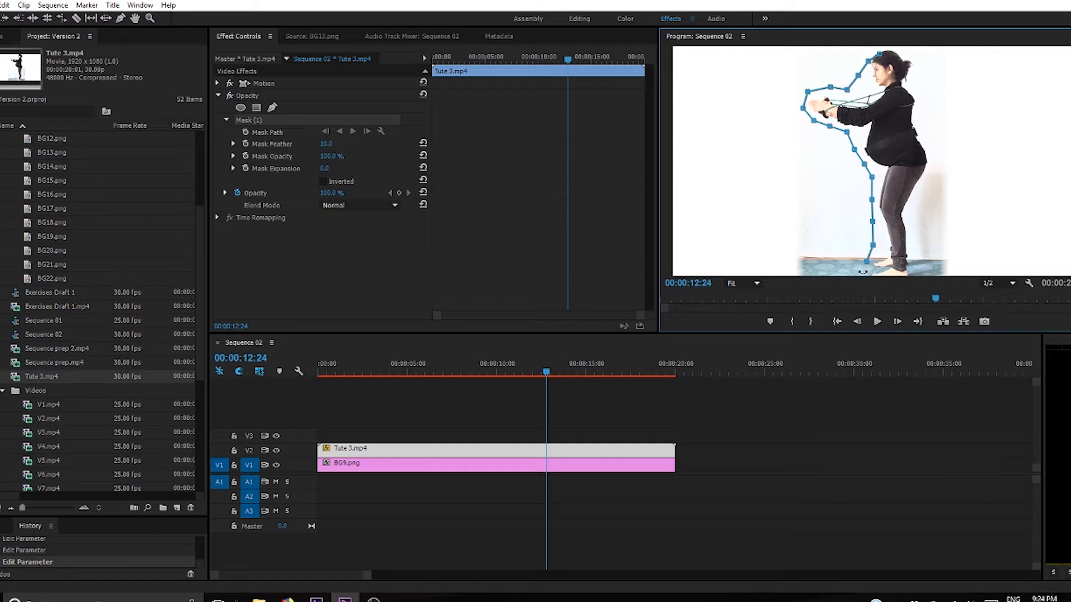
{"action": "key", "text": "ctrl+z"}
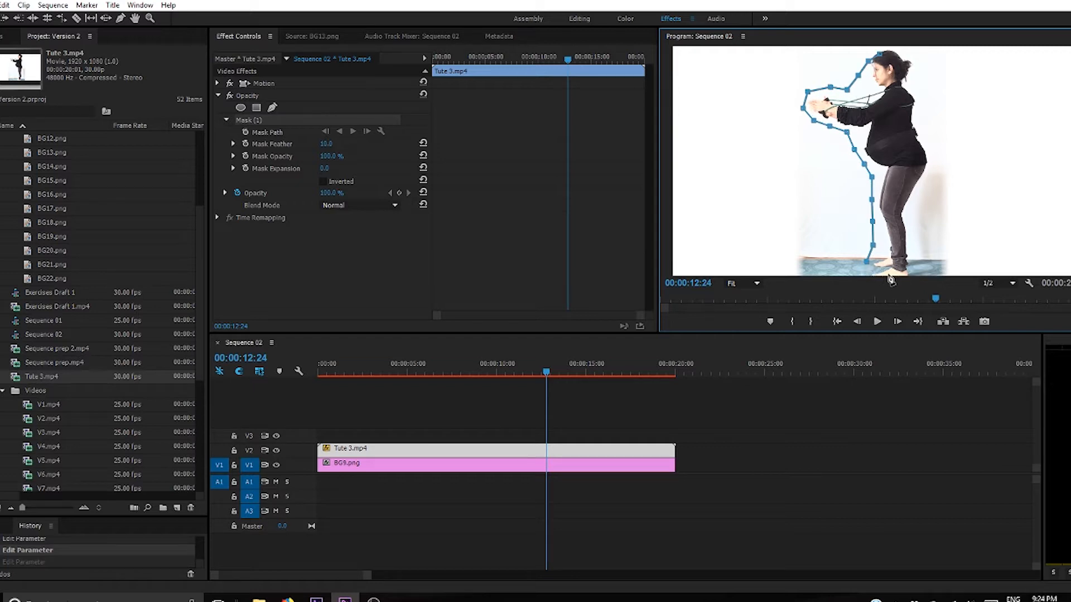
{"action": "key", "text": "ctrl+shift+z"}
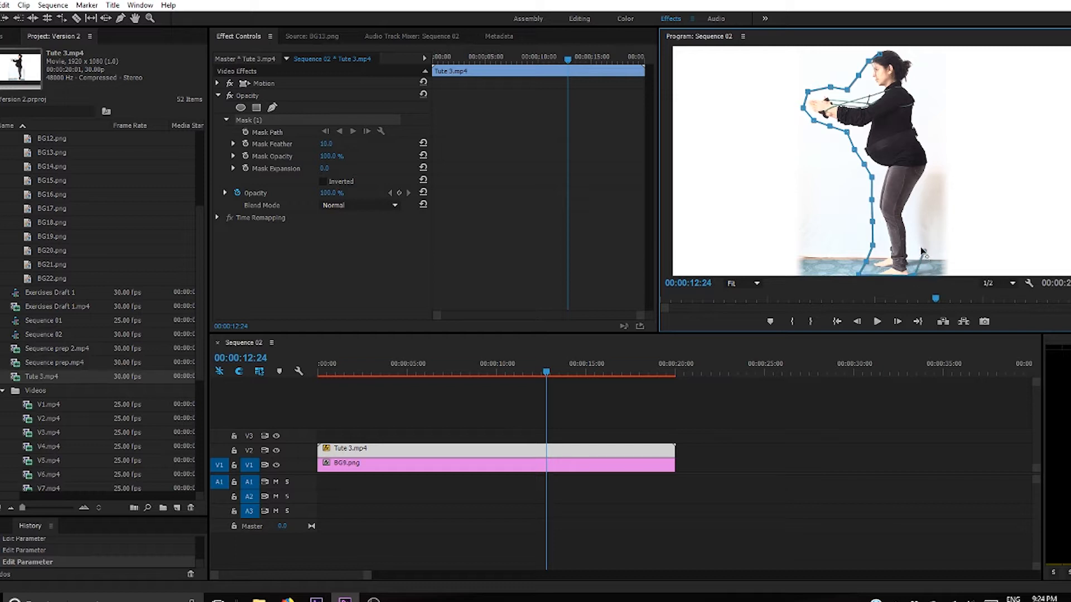
Trace the mask up the back of the woman's legs and torso and close it above her head
{"action": "left_click", "coordinate": [918, 231]}
{"action": "left_click", "coordinate": [921, 213]}
{"action": "left_click", "coordinate": [929, 195]}
{"action": "left_click", "coordinate": [936, 175]}
{"action": "left_click", "coordinate": [939, 158]}
{"action": "left_click", "coordinate": [938, 139]}
{"action": "left_click", "coordinate": [927, 120]}
{"action": "left_click", "coordinate": [920, 90]}
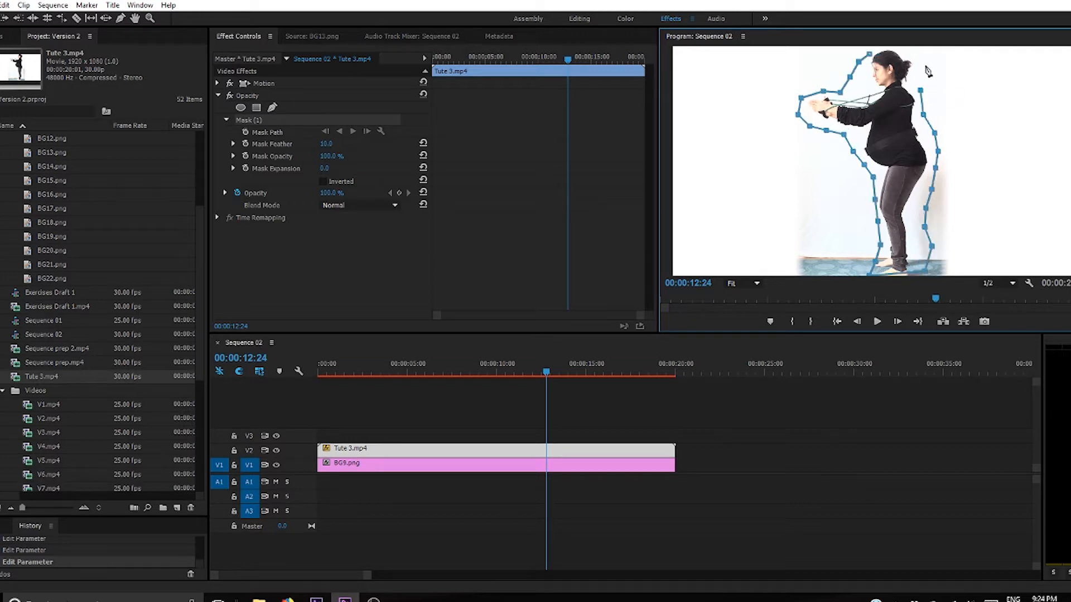
{"action": "left_click", "coordinate": [925, 65]}
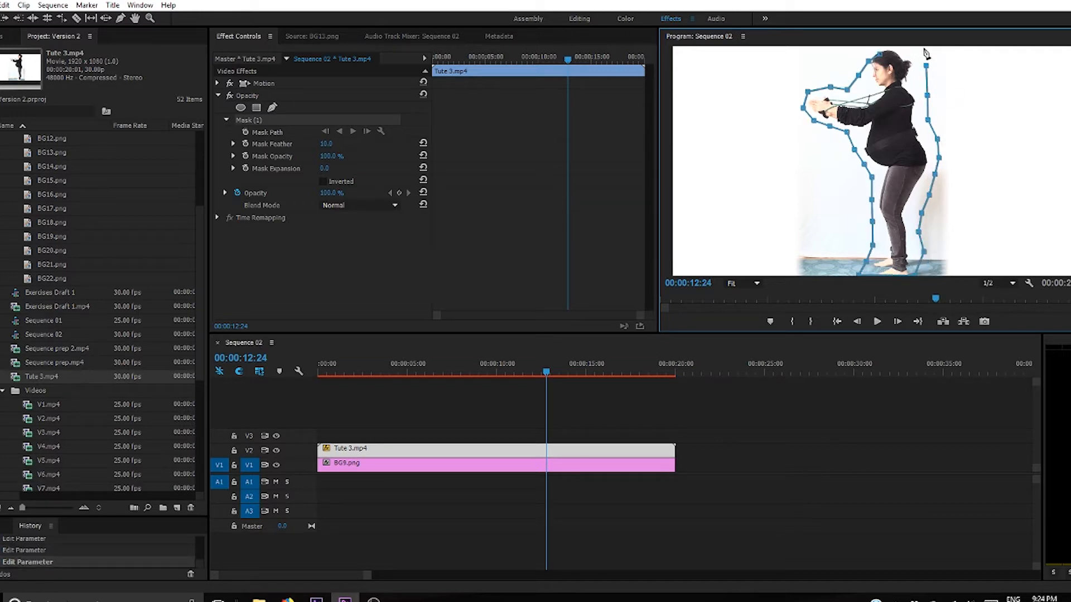
{"action": "left_click", "coordinate": [898, 49]}
{"action": "left_click", "coordinate": [881, 48]}
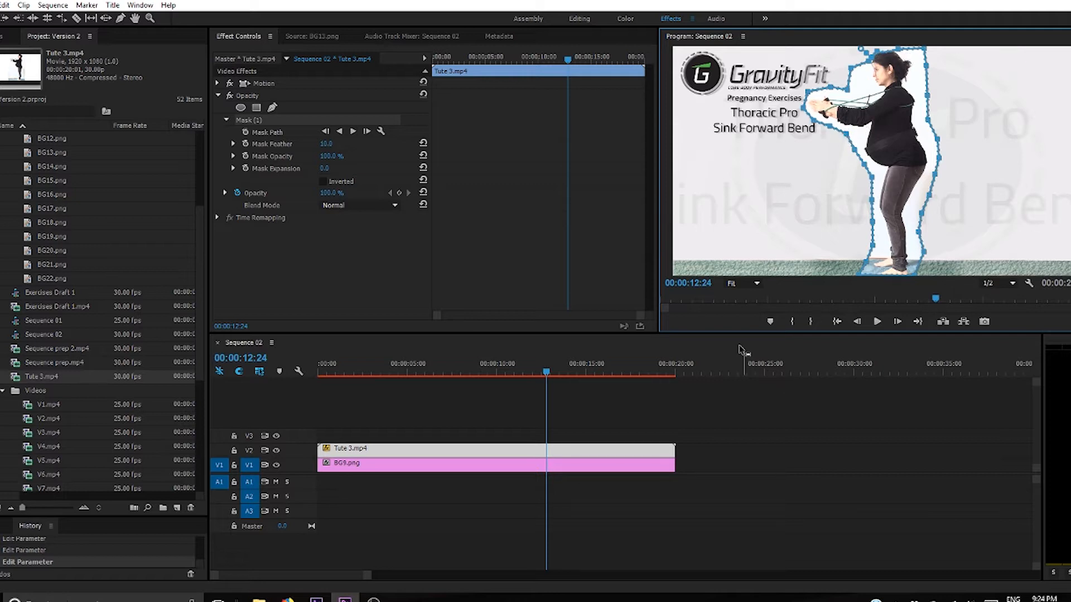
At 00:00:10:15, reshape the mask's front edge outward and downward to include the lowered arms and hands
{"action": "left_click_drag", "start_coordinate": [550, 372], "coordinate": [502, 372]}
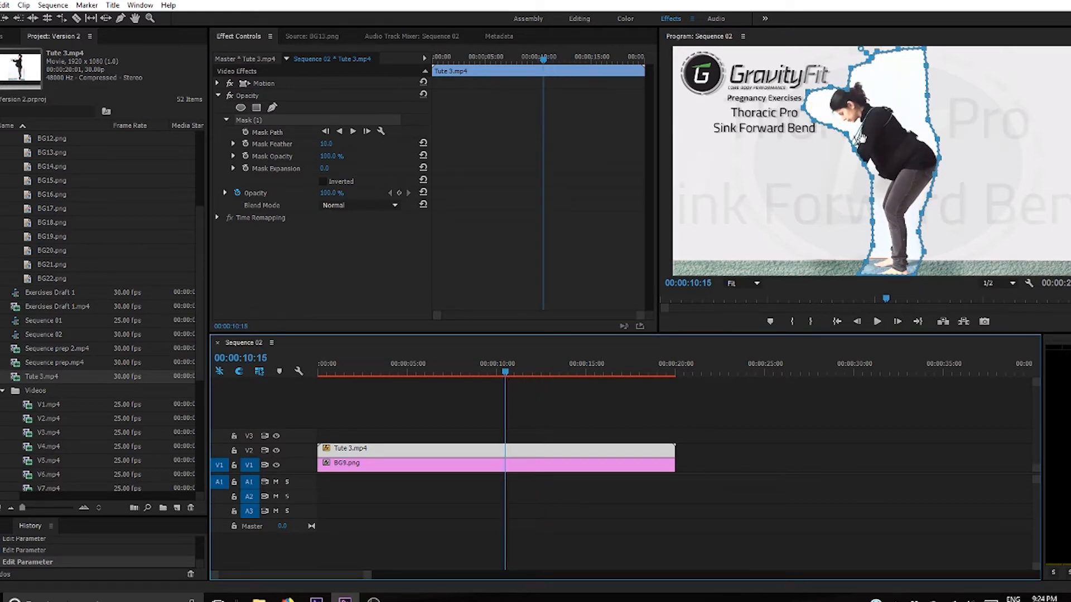
{"action": "left_click", "coordinate": [847, 96]}
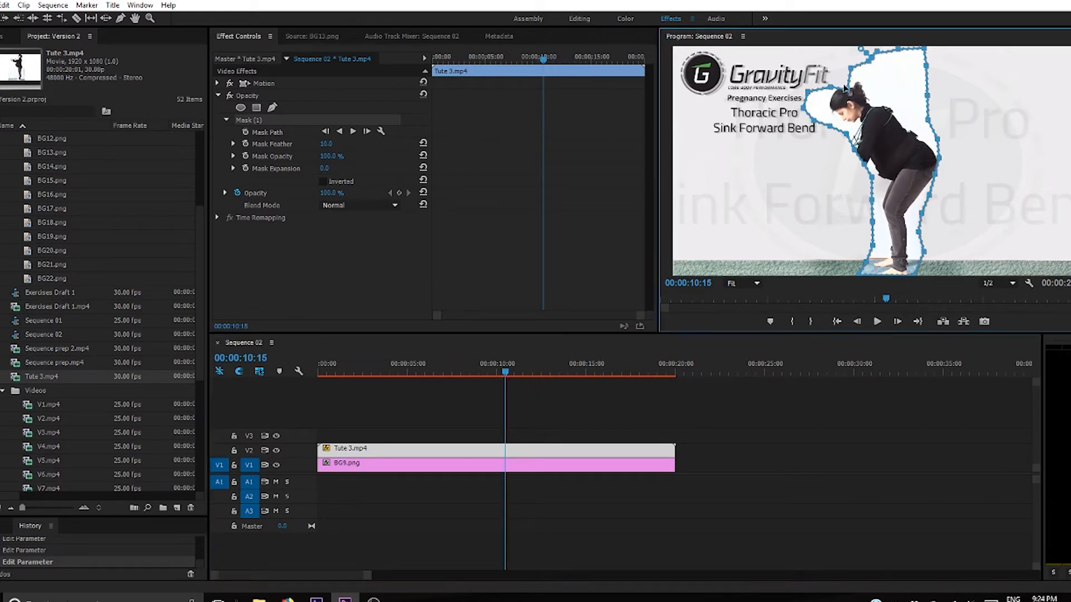
{"action": "left_click_drag", "start_coordinate": [846, 136], "coordinate": [811, 120]}
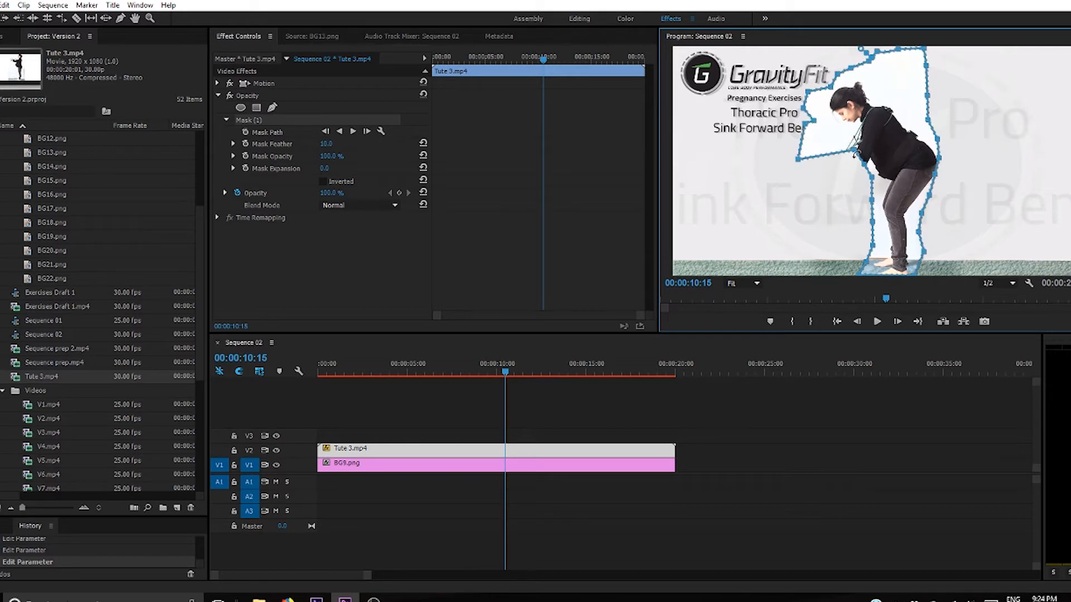
{"action": "left_click_drag", "start_coordinate": [853, 149], "coordinate": [826, 192]}
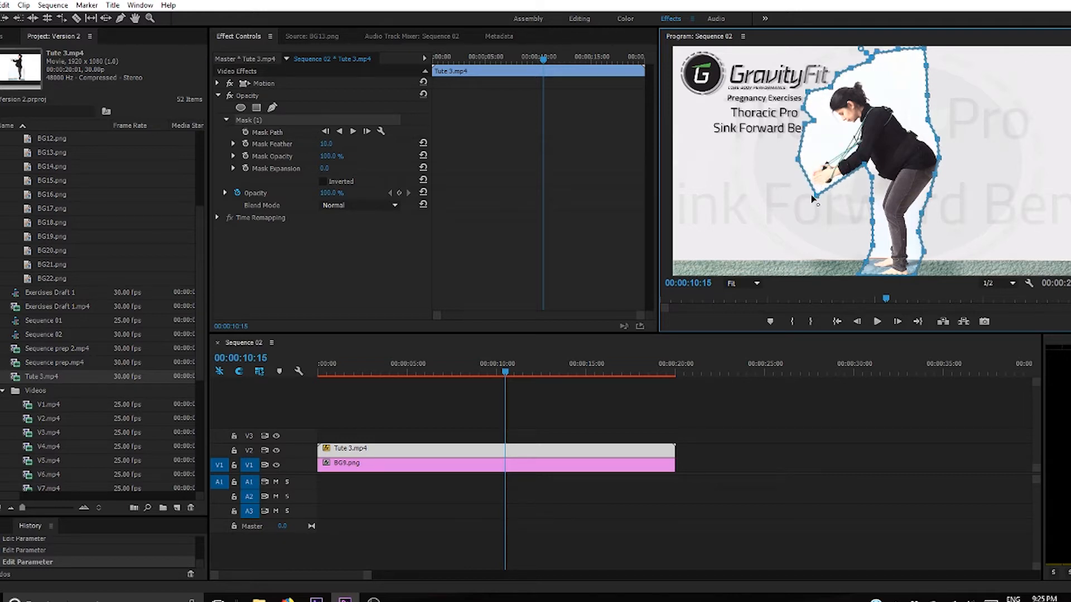
At 00:00:11:12, widen the mask beneath the arms, behind the hips and in front of the head, undoing the last adjustment
{"action": "mouse_move", "coordinate": [504, 371]}
{"action": "left_mouse_down"}
{"action": "mouse_move", "coordinate": [487, 377]}
{"action": "mouse_move", "coordinate": [532, 372]}
{"action": "mouse_move", "coordinate": [522, 375]}
{"action": "left_mouse_up"}
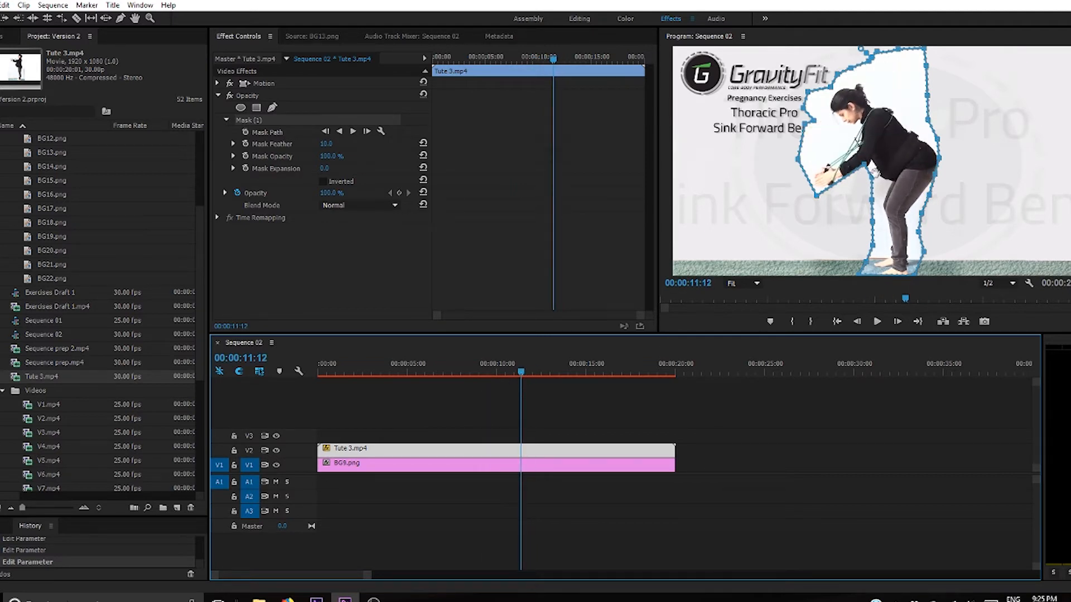
{"action": "left_click_drag", "start_coordinate": [864, 167], "coordinate": [859, 190]}
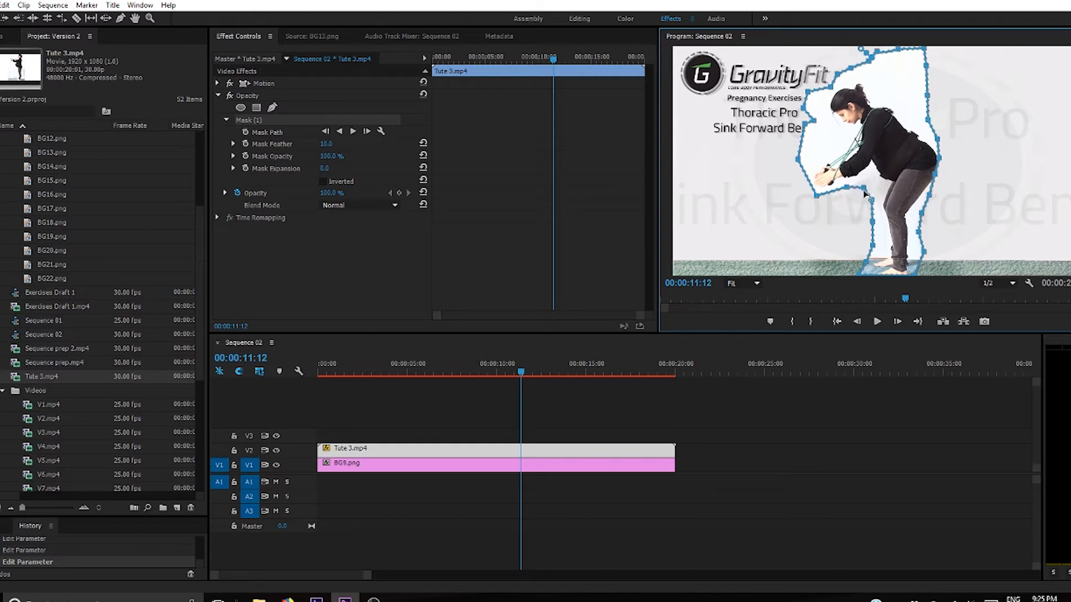
{"action": "left_click_drag", "start_coordinate": [939, 160], "coordinate": [941, 184]}
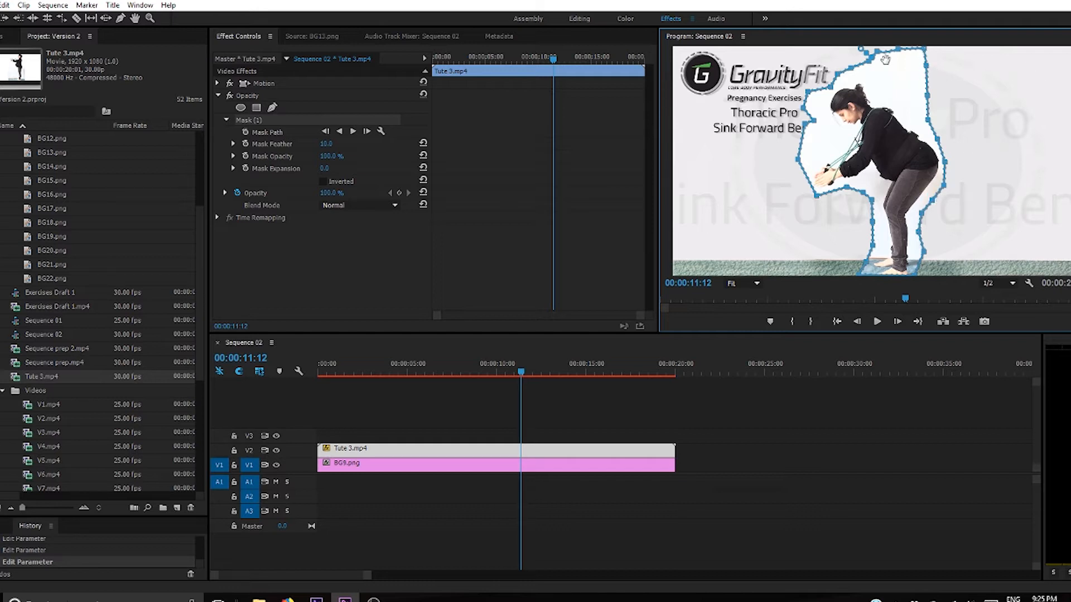
{"action": "left_click_drag", "start_coordinate": [869, 63], "coordinate": [855, 58]}
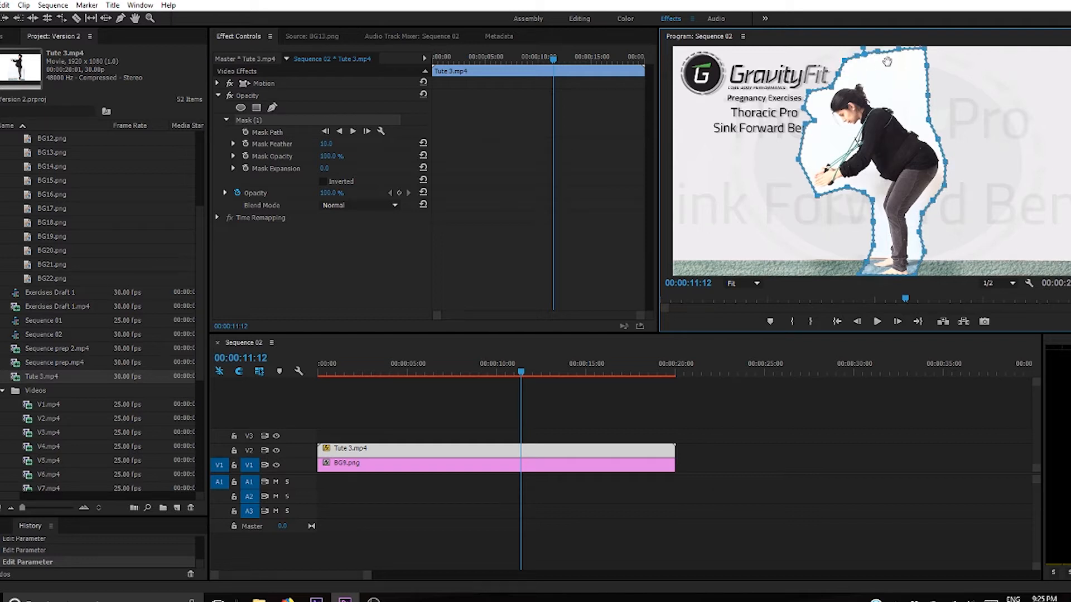
{"action": "key", "text": "ctrl+z"}
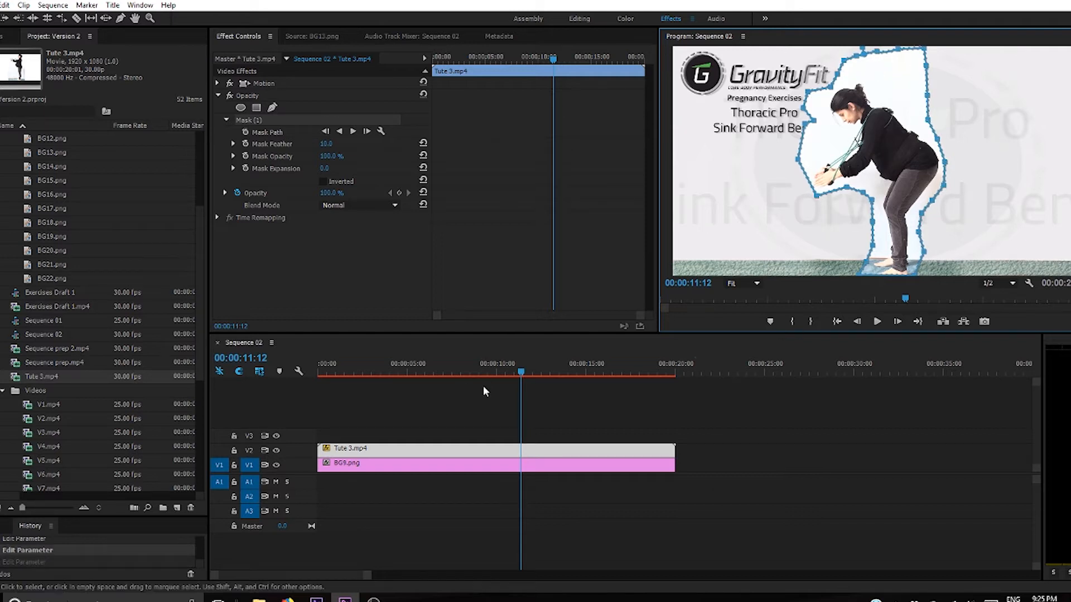
Extend the mask's lower front corner outward at 00:00:10:26 and its front edge beyond the hands at 00:00:12:07
{"action": "mouse_move", "coordinate": [523, 369]}
{"action": "left_mouse_down"}
{"action": "mouse_move", "coordinate": [498, 370]}
{"action": "mouse_move", "coordinate": [530, 363]}
{"action": "mouse_move", "coordinate": [514, 364]}
{"action": "left_mouse_up"}
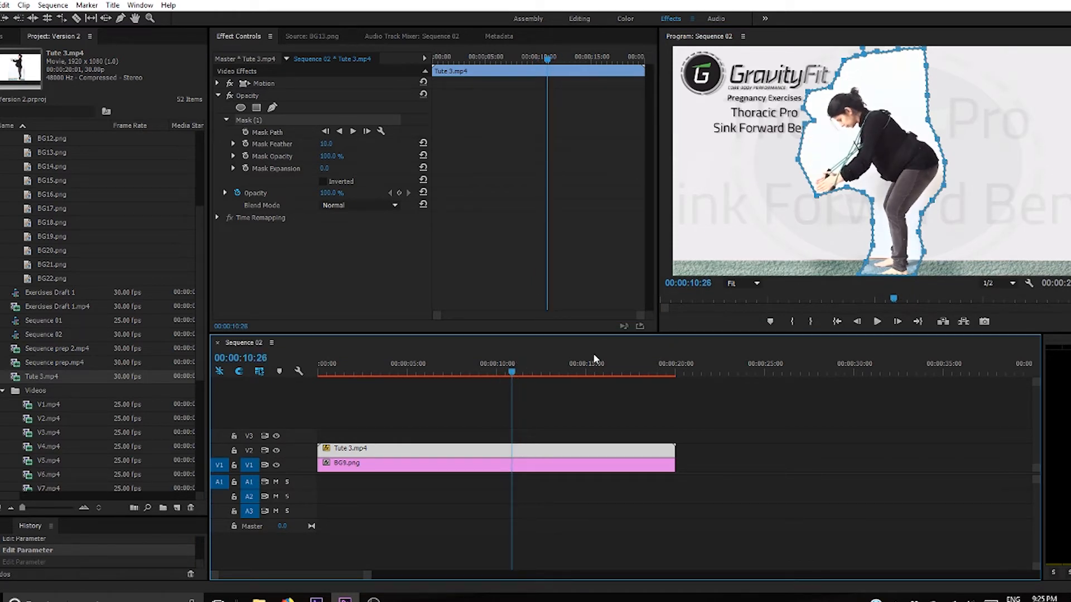
{"action": "left_click_drag", "start_coordinate": [847, 189], "coordinate": [809, 202]}
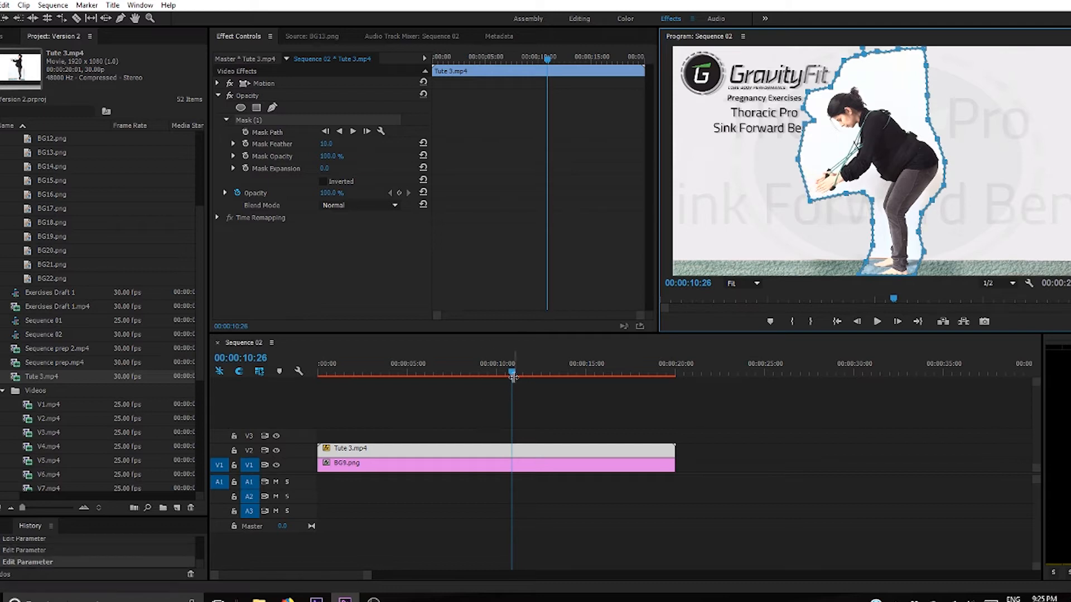
{"action": "left_click_drag", "start_coordinate": [513, 375], "coordinate": [536, 376]}
{"action": "left_click", "coordinate": [815, 124]}
{"action": "left_click_drag", "start_coordinate": [820, 123], "coordinate": [795, 133]}
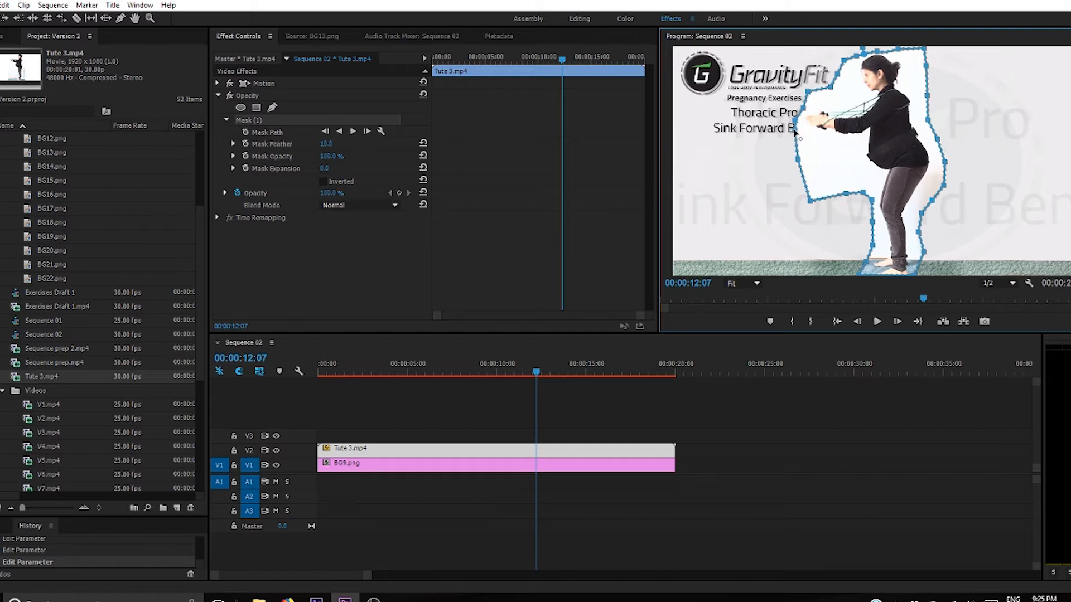
Widen the mask in front of the knees at 00:00:09:04 and around the raised hands at 00:00:05:13 and 00:00:07:17
{"action": "left_click_drag", "start_coordinate": [537, 372], "coordinate": [481, 384]}
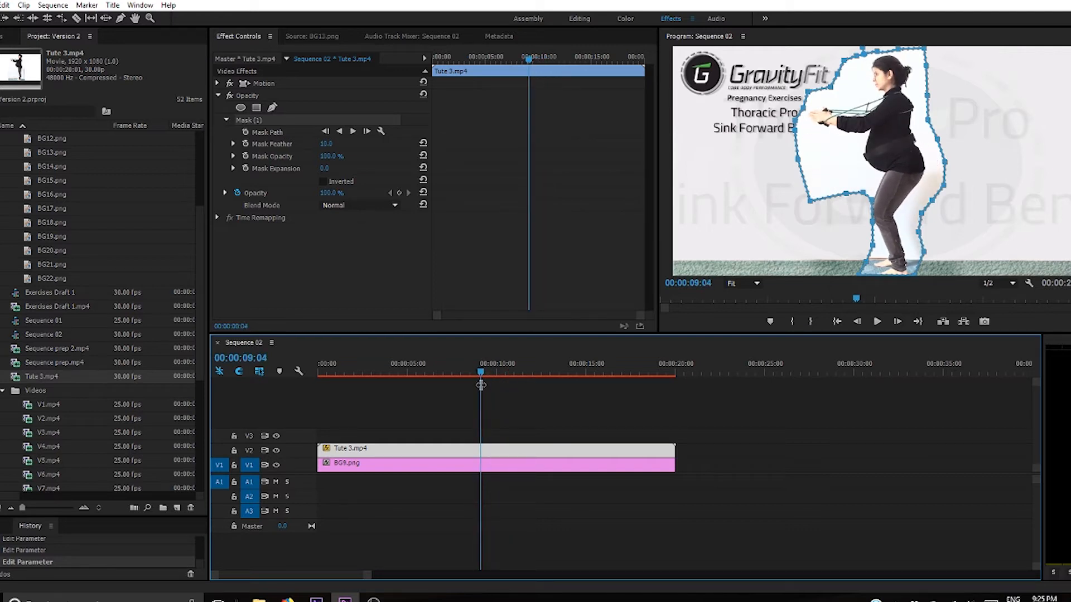
{"action": "left_click", "coordinate": [873, 227]}
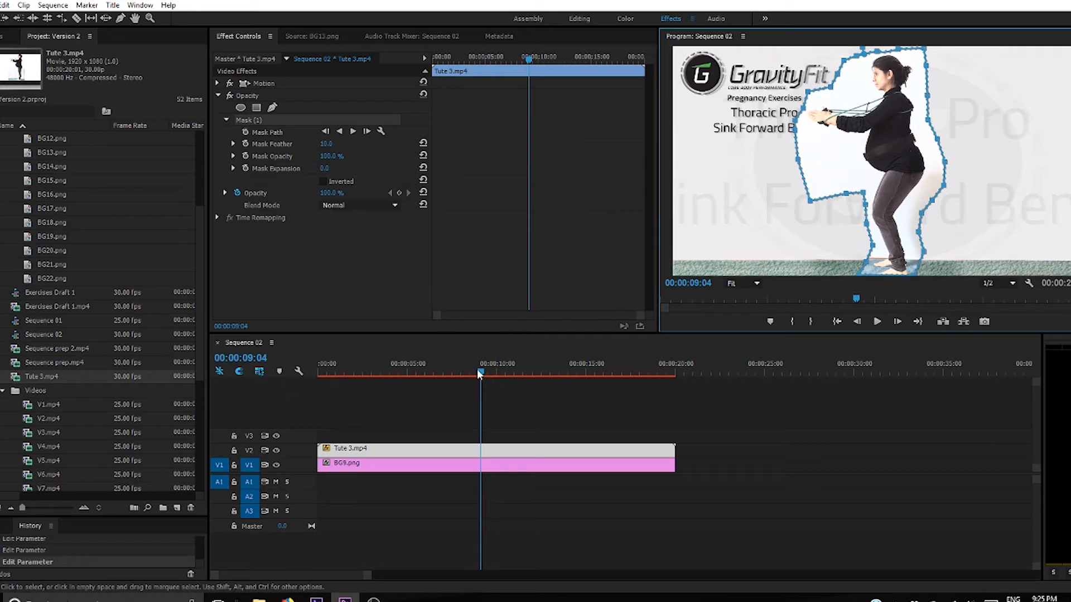
{"action": "left_click_drag", "start_coordinate": [483, 373], "coordinate": [414, 367]}
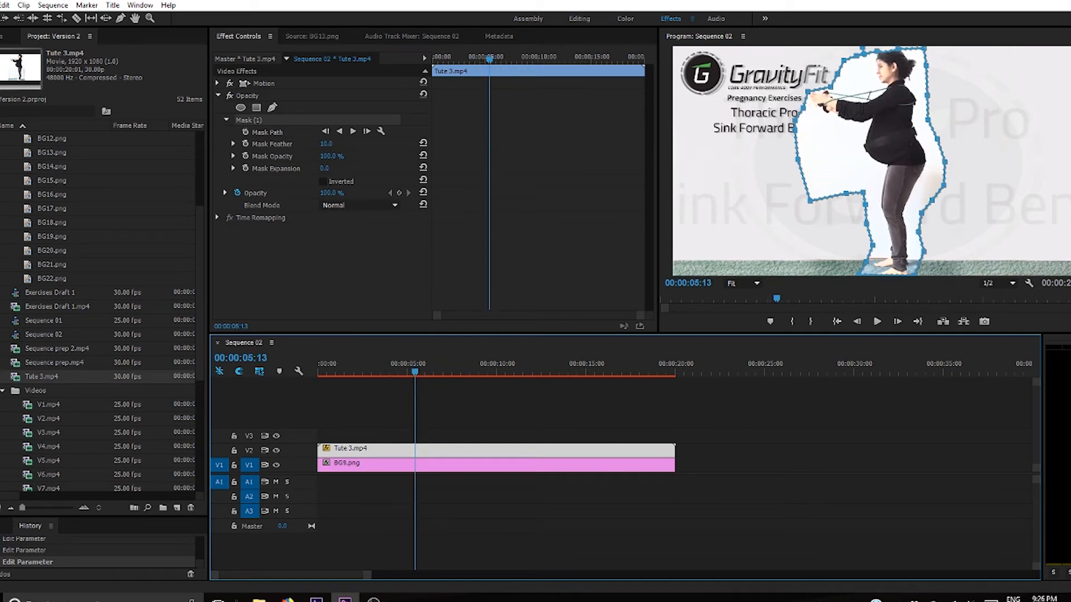
{"action": "left_click", "coordinate": [810, 95]}
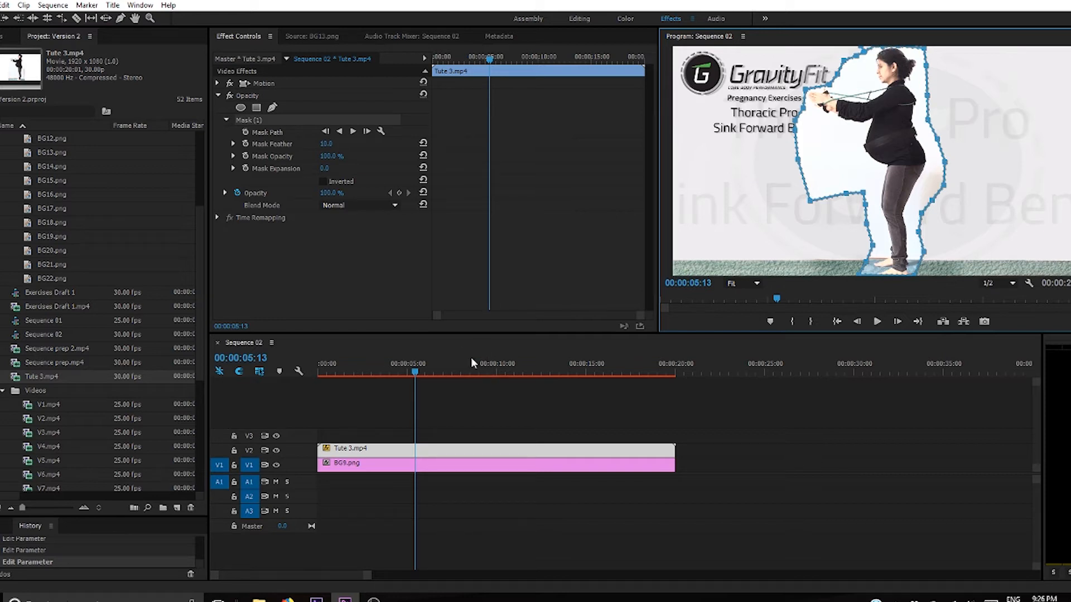
{"action": "left_click_drag", "start_coordinate": [415, 373], "coordinate": [452, 364]}
{"action": "left_click", "coordinate": [830, 88]}
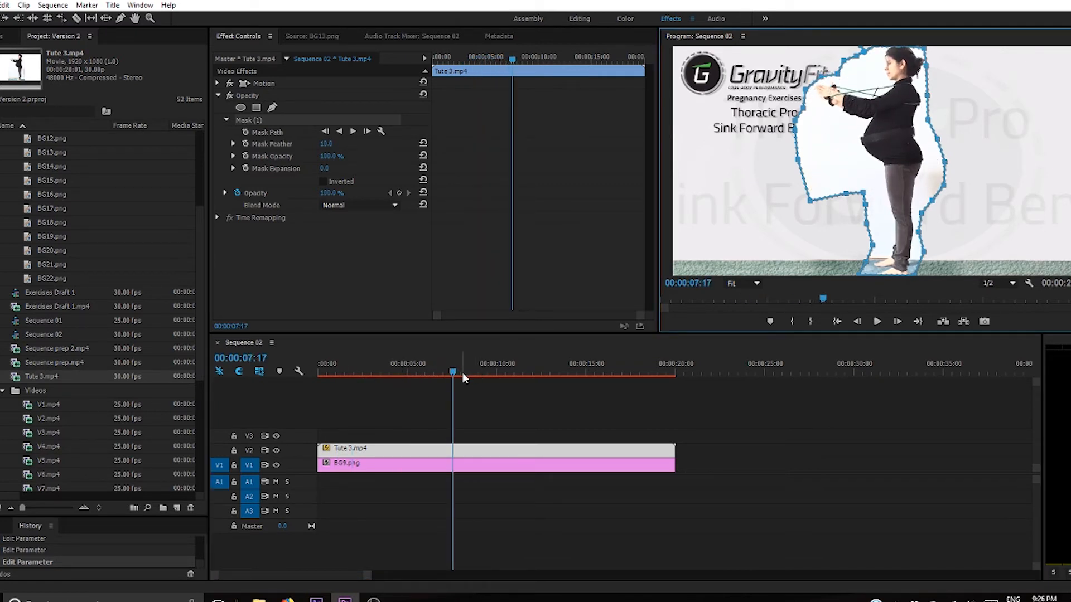
Play back the masked clip to check its edges and set the mask feather to 50
{"action": "left_click_drag", "start_coordinate": [450, 371], "coordinate": [420, 372]}
{"action": "key", "text": "j"}
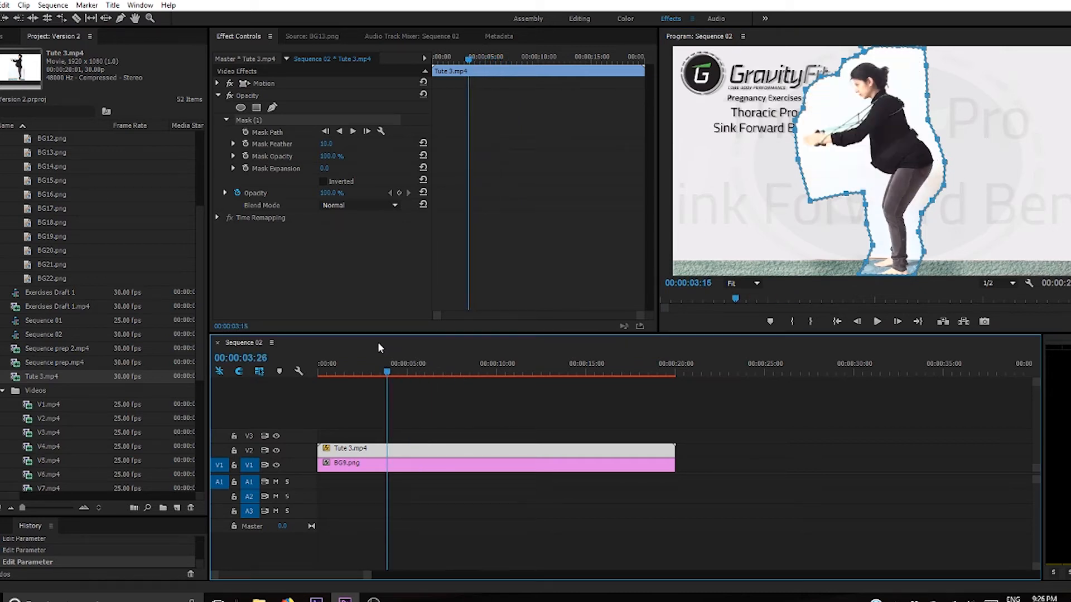
{"action": "key", "text": "l"}
{"action": "key", "text": "l"}
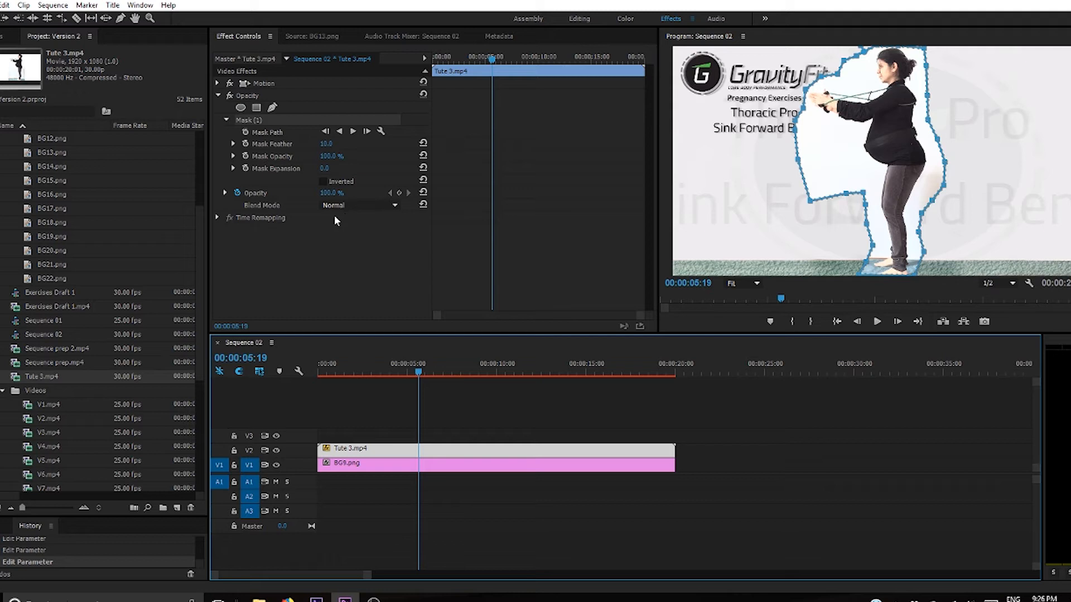
{"action": "left_click", "coordinate": [327, 144]}
{"action": "type", "text": "50"}
{"action": "key", "text": "Return"}
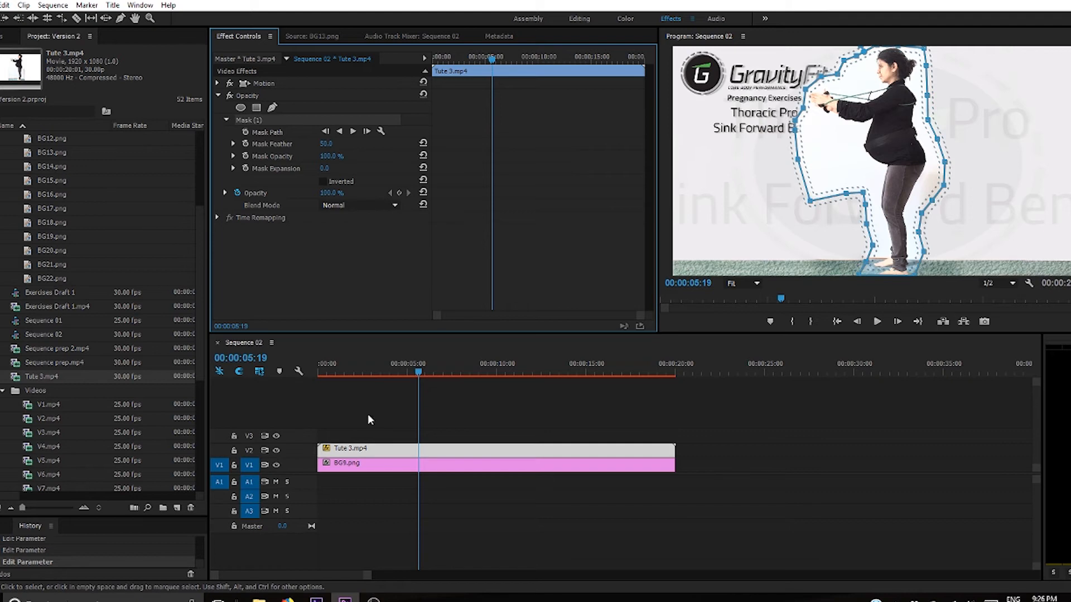
At 00:00:04:06, compare the Multiply blend mode with Normal on the Tute 3.mp4 clip, returning it to Normal
{"action": "left_click", "coordinate": [424, 374]}
{"action": "left_click_drag", "start_coordinate": [424, 374], "coordinate": [390, 351]}
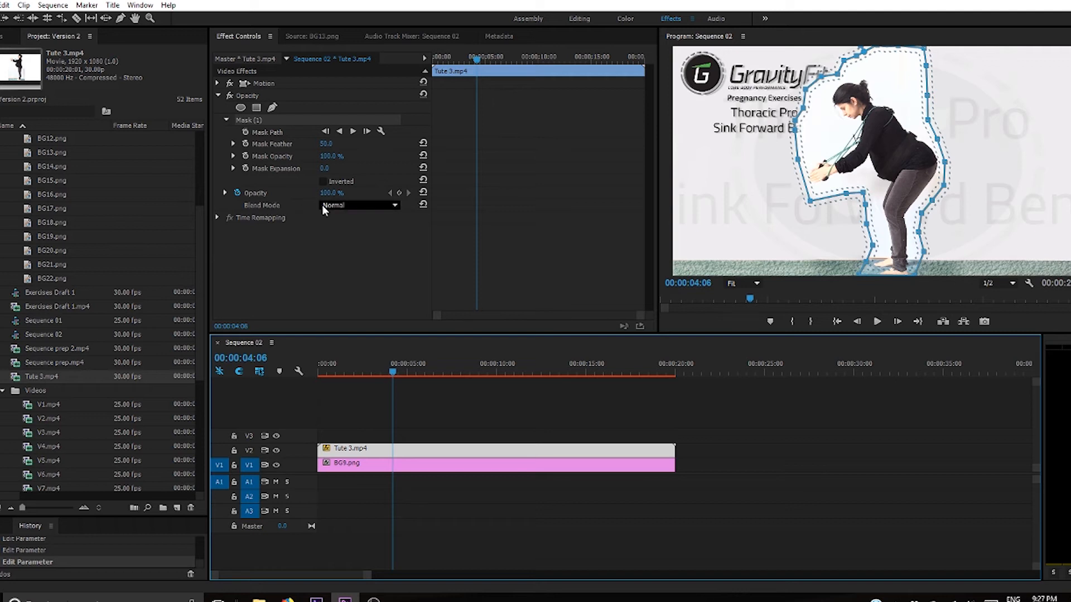
{"action": "left_click", "coordinate": [395, 206]}
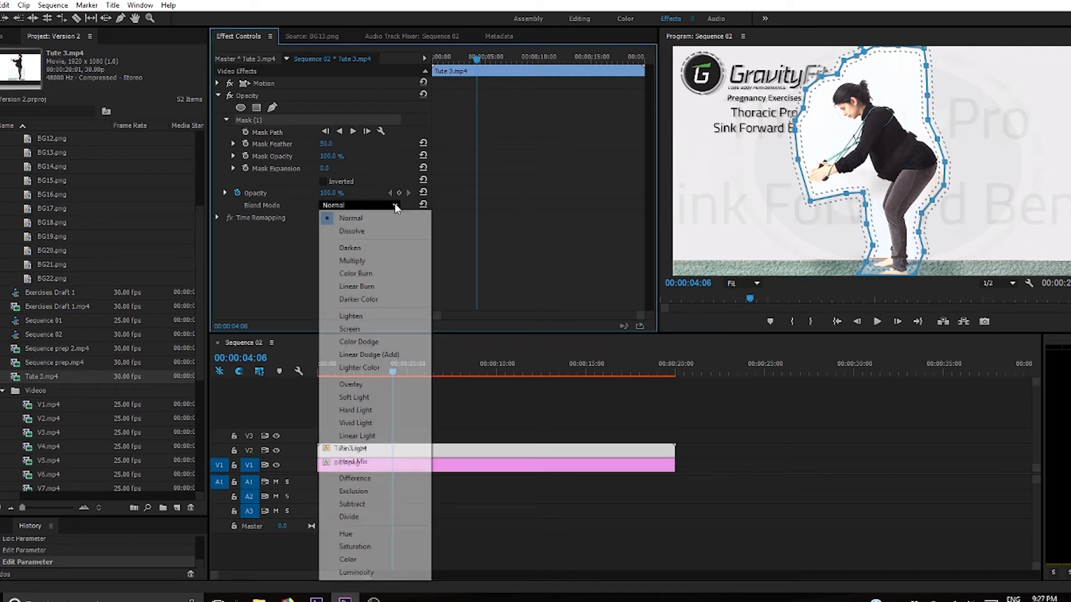
{"action": "left_click", "coordinate": [366, 262]}
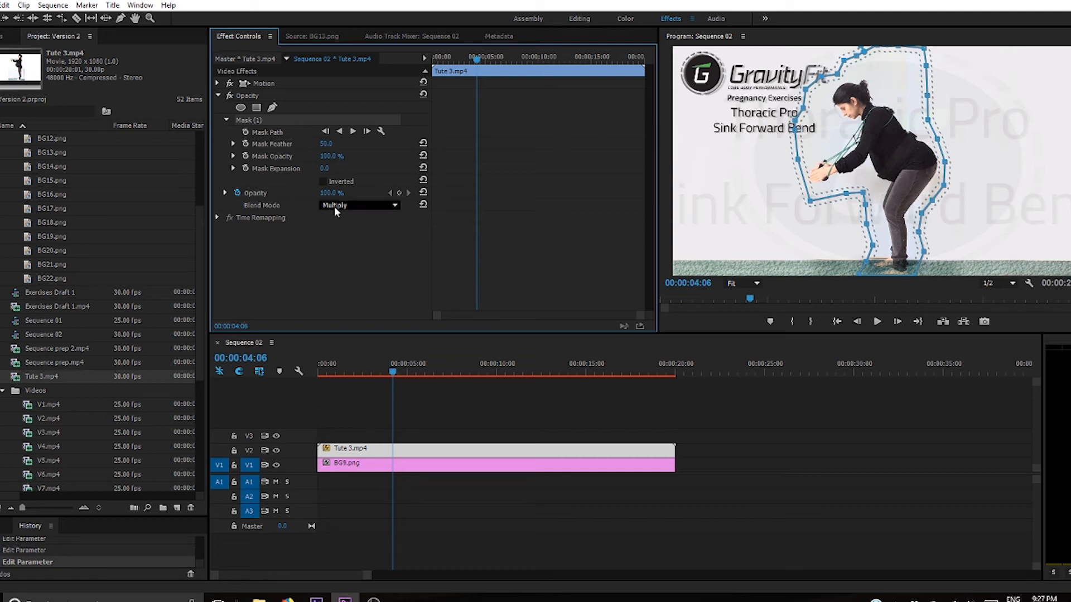
{"action": "left_click", "coordinate": [357, 205]}
{"action": "left_click", "coordinate": [362, 218]}
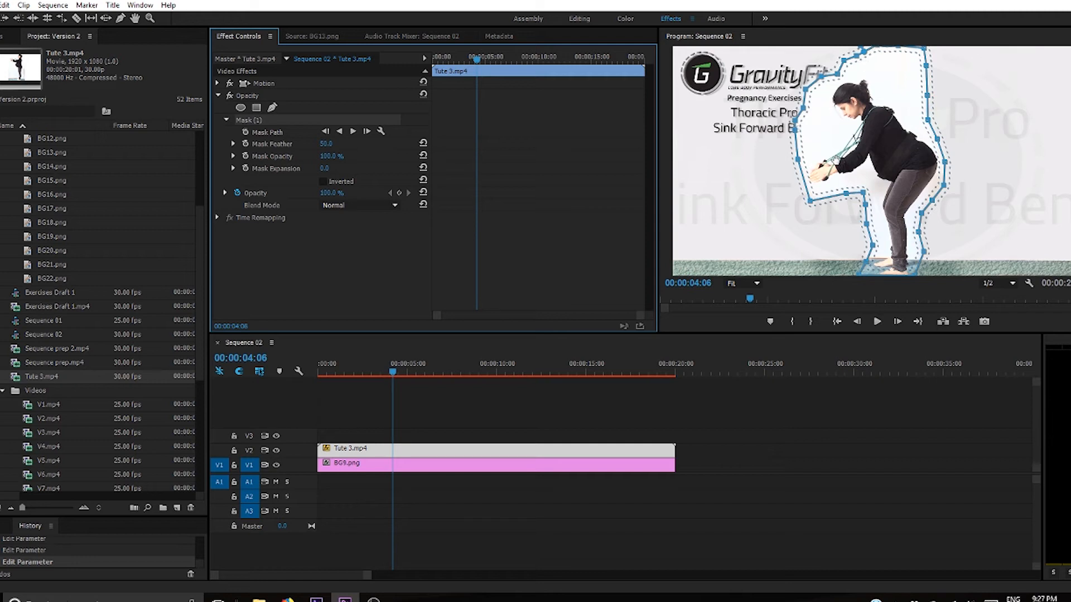
{"action": "left_click", "coordinate": [387, 206]}
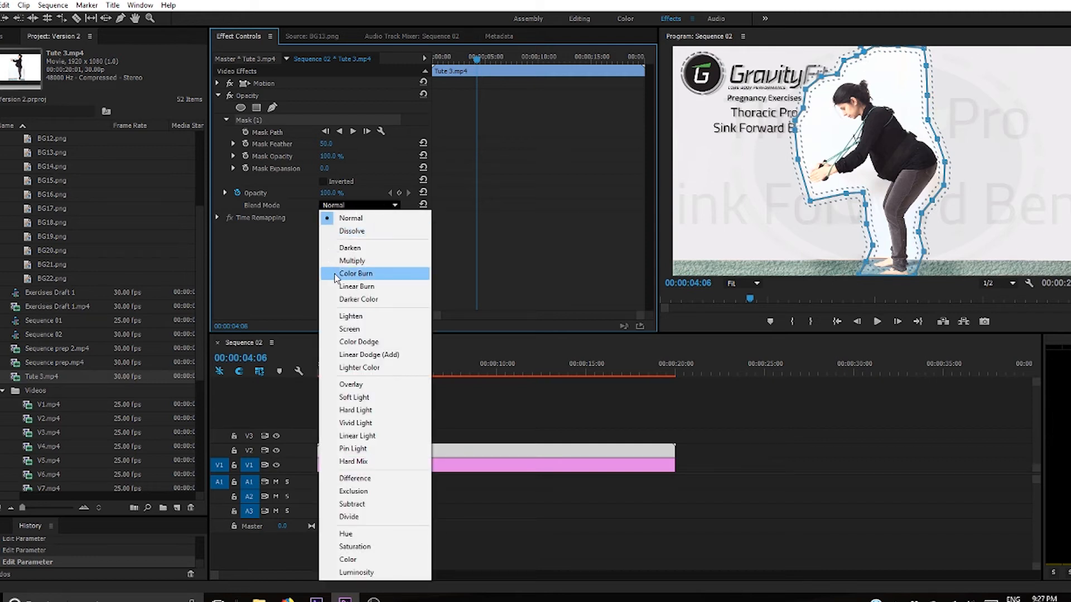
{"action": "left_click", "coordinate": [352, 260]}
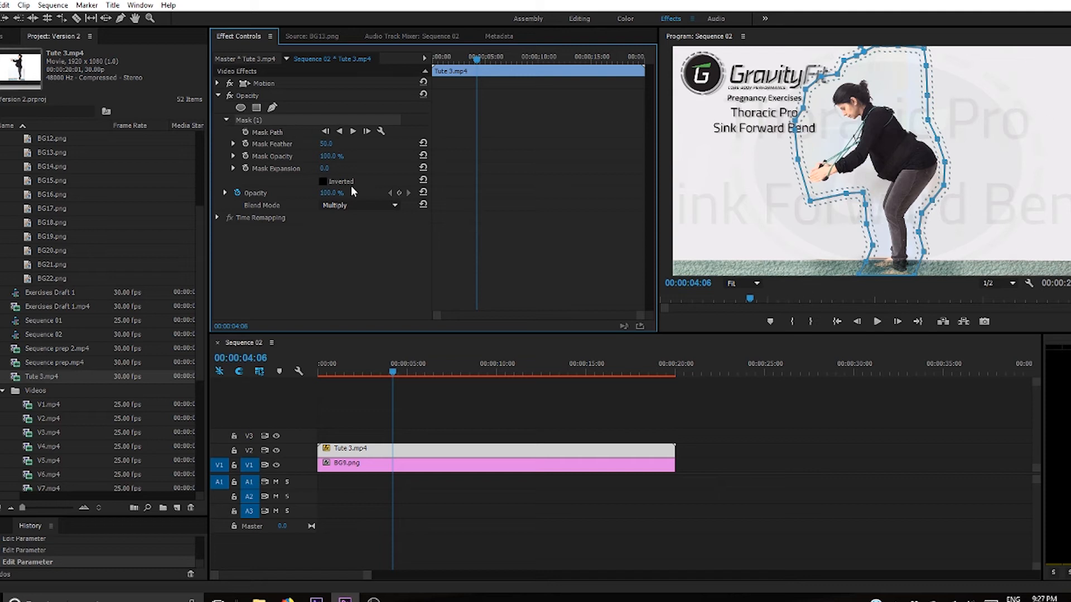
{"action": "left_click", "coordinate": [350, 203]}
{"action": "left_click", "coordinate": [348, 217]}
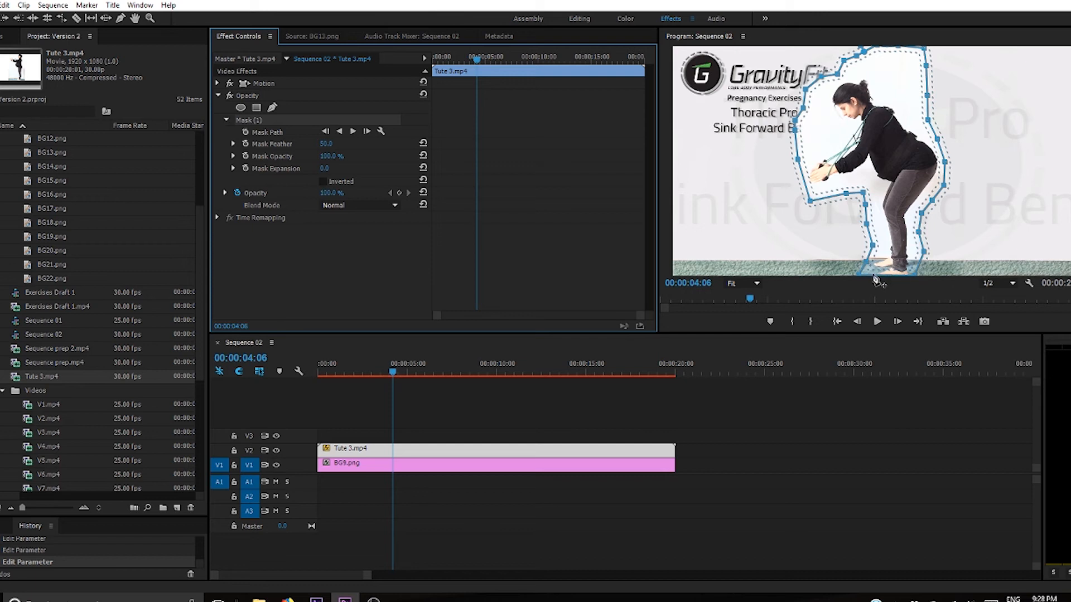
Reshape the mask's lower edge around the feet, undoing the accidental shift of the whole mask
{"action": "left_click", "coordinate": [915, 270]}
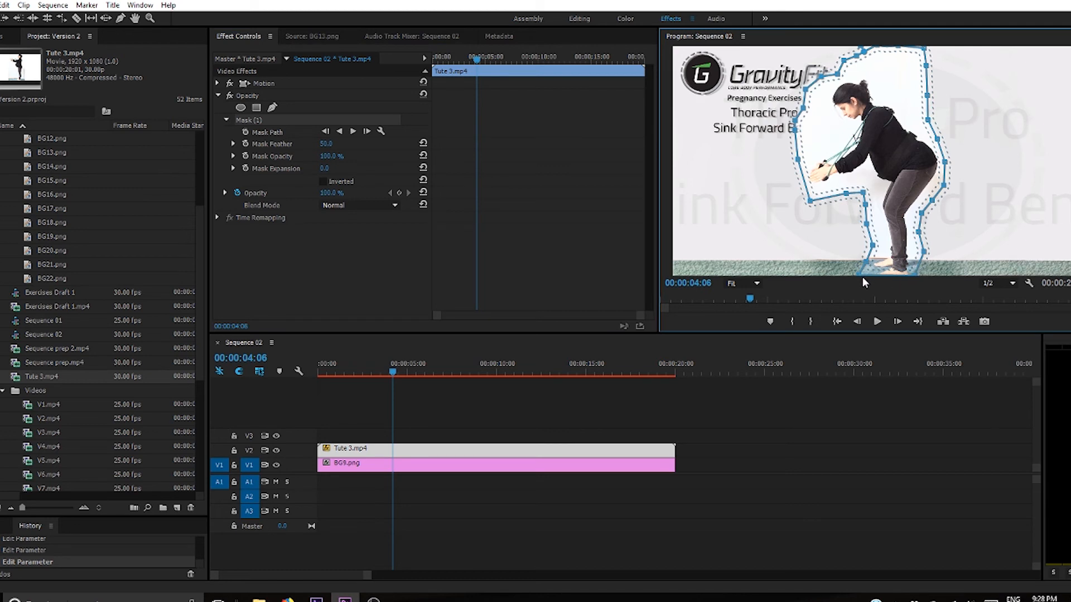
{"action": "left_click_drag", "start_coordinate": [861, 276], "coordinate": [890, 249]}
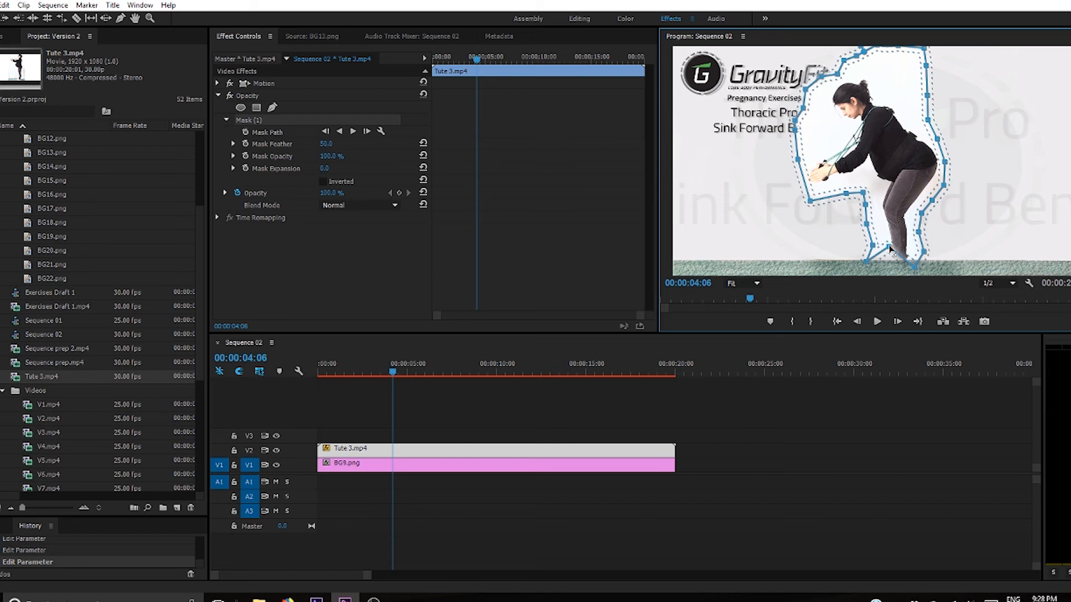
{"action": "left_click_drag", "start_coordinate": [890, 249], "coordinate": [870, 271]}
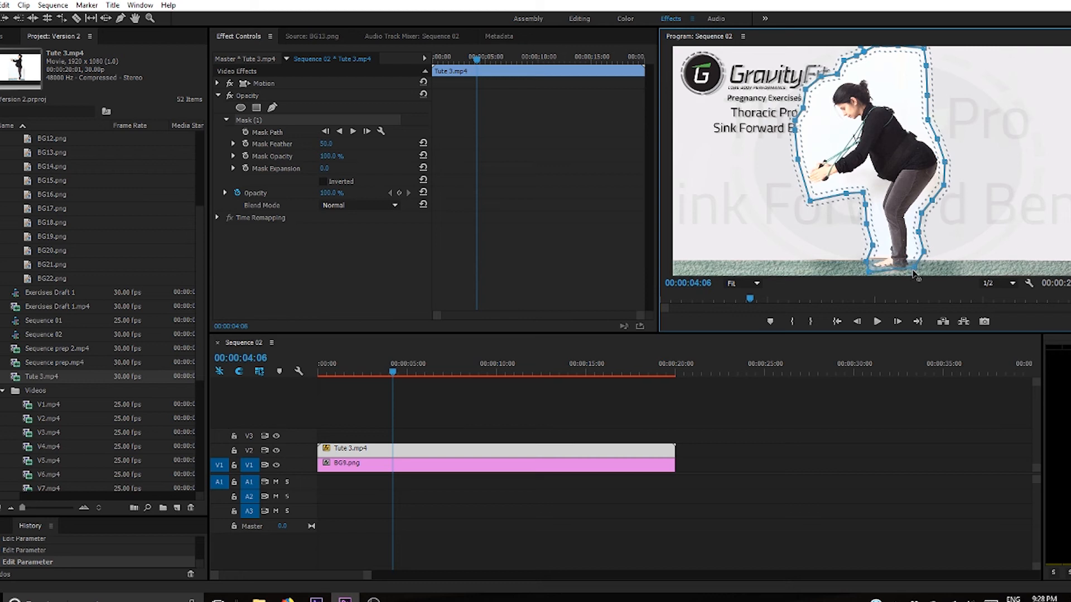
{"action": "left_click_drag", "start_coordinate": [913, 274], "coordinate": [913, 282]}
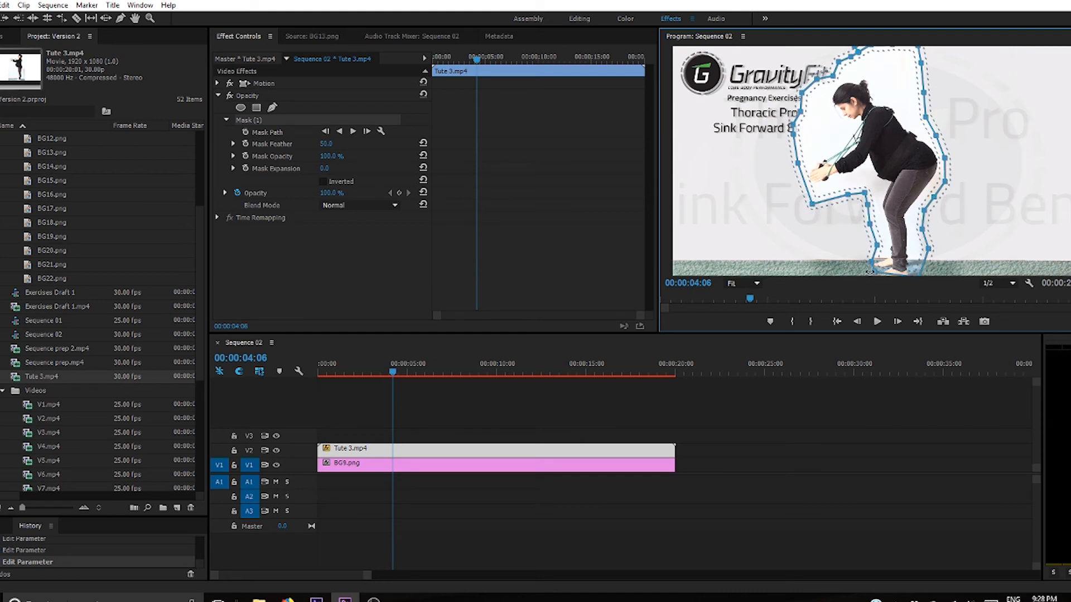
{"action": "key", "text": "ctrl+z"}
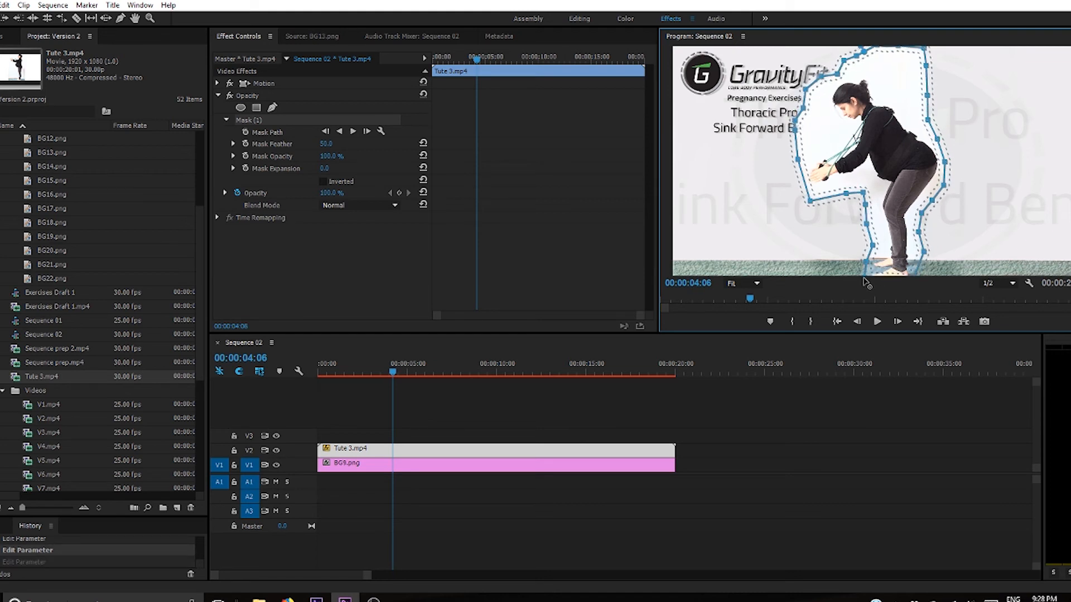
{"action": "key", "text": "ctrl+shift+z"}
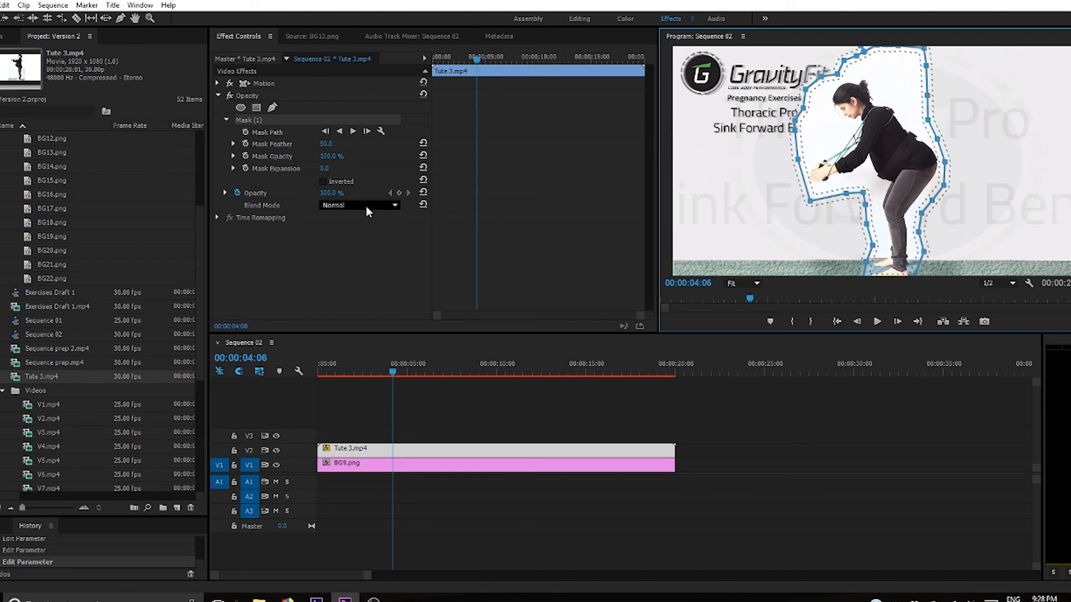
Set the Tute 3.mp4 clip's blend mode to Multiply and deselect the mask to hide its outline
{"action": "left_click", "coordinate": [334, 206]}
{"action": "left_click", "coordinate": [353, 261]}
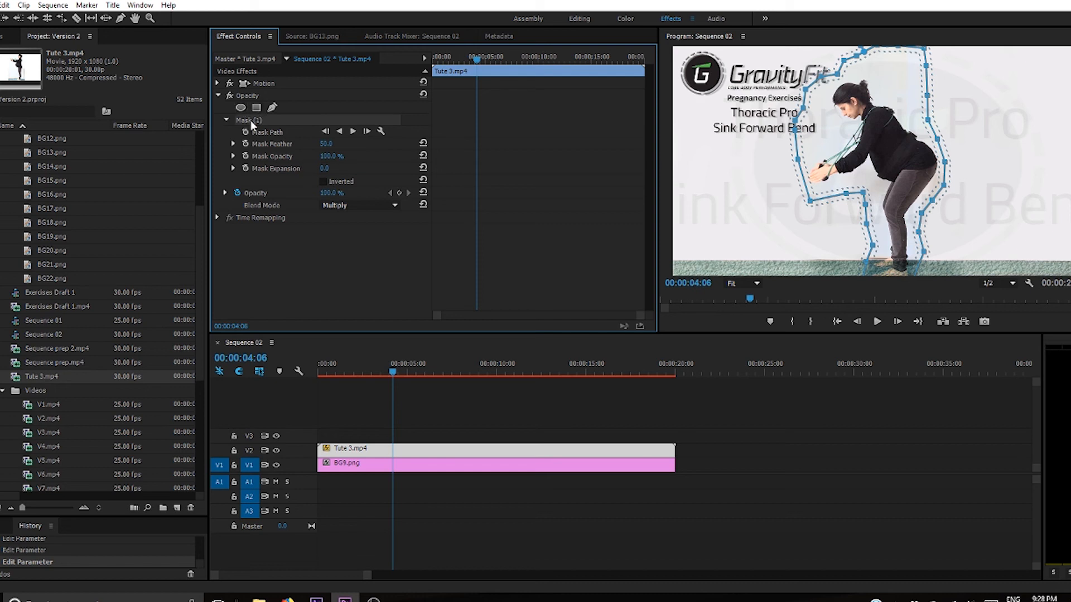
{"action": "left_click", "coordinate": [248, 97]}
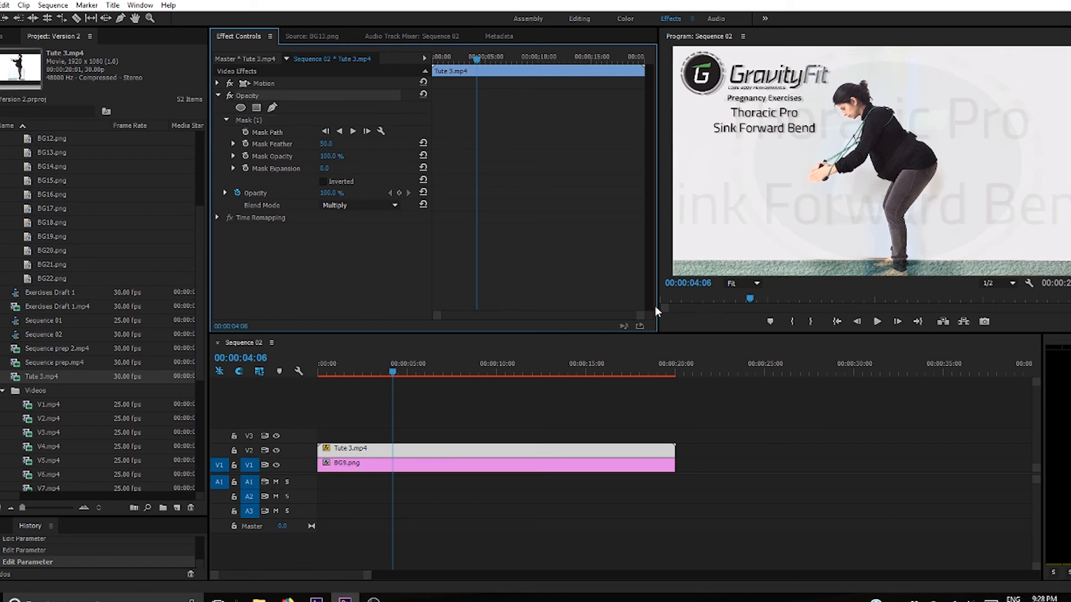
Play and scrub through the composite to examine how the woman's hands and surroundings blend with the background
{"action": "mouse_move", "coordinate": [392, 371]}
{"action": "left_mouse_down"}
{"action": "mouse_move", "coordinate": [451, 372]}
{"action": "mouse_move", "coordinate": [283, 379]}
{"action": "mouse_move", "coordinate": [403, 377]}
{"action": "left_mouse_up"}
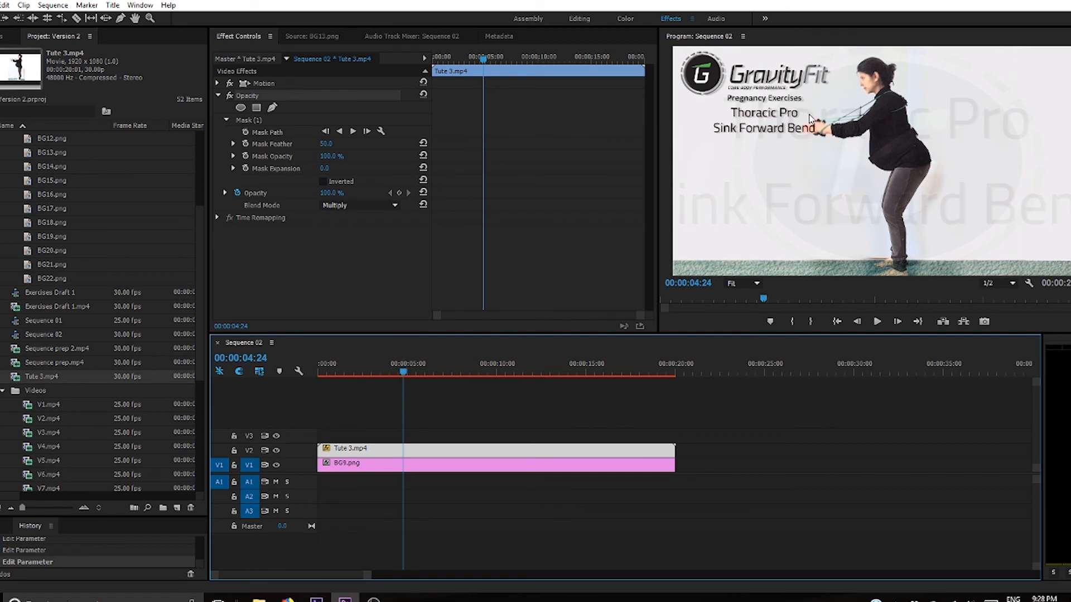
{"action": "left_click_drag", "start_coordinate": [403, 372], "coordinate": [474, 377]}
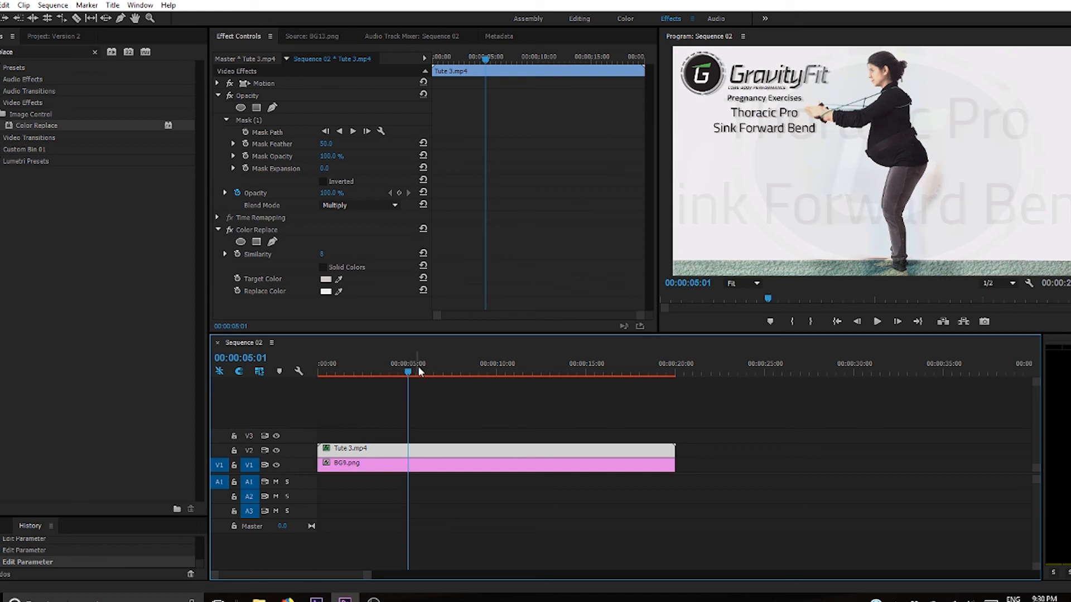
{"action": "left_click_drag", "start_coordinate": [407, 377], "coordinate": [372, 378]}
{"action": "key", "text": "space"}
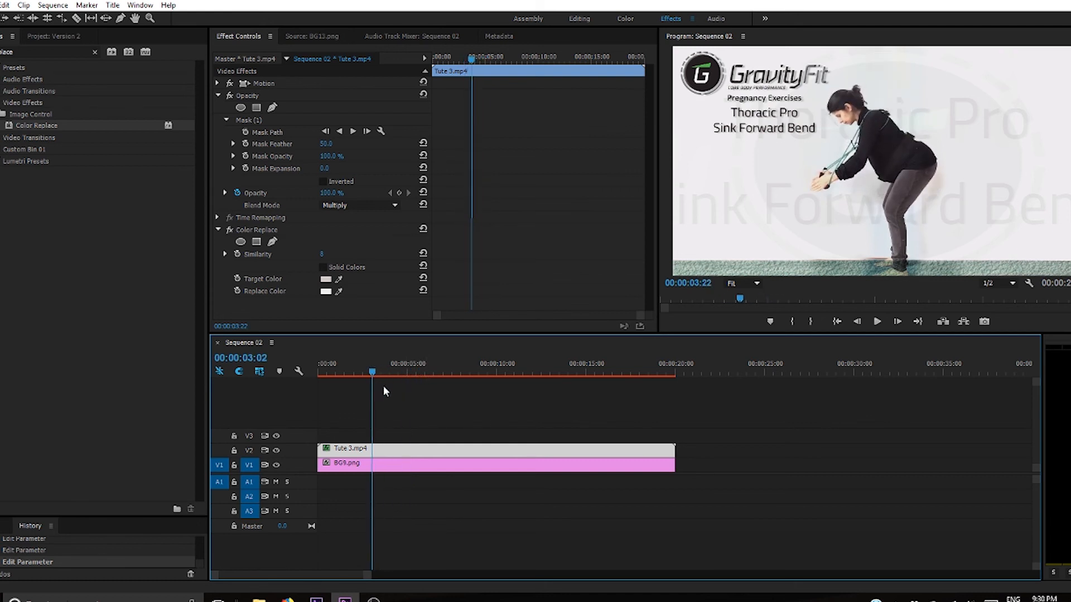
{"action": "left_click_drag", "start_coordinate": [457, 391], "coordinate": [509, 392]}
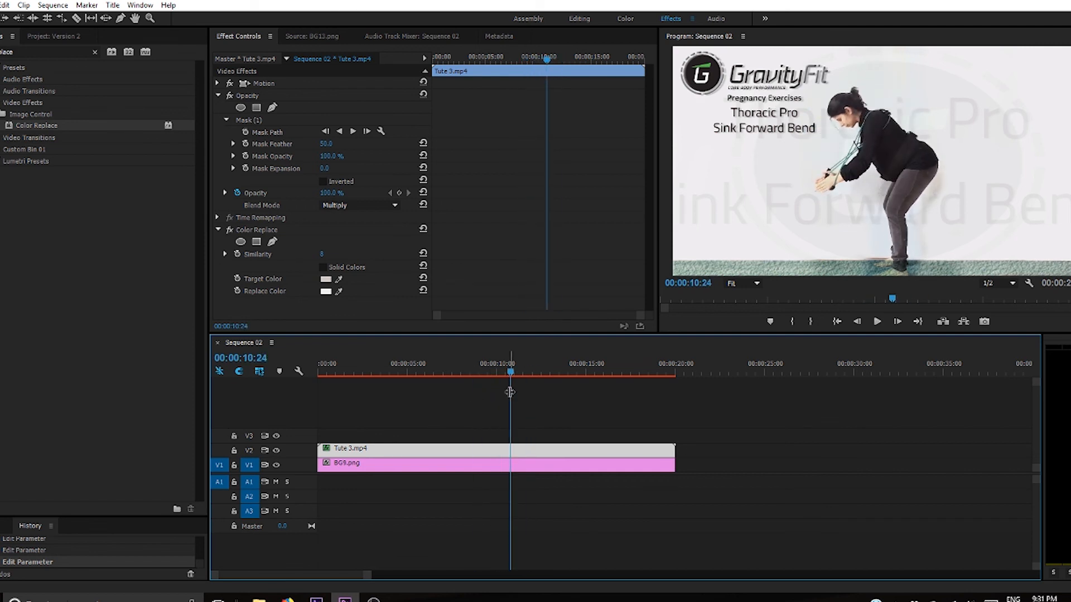